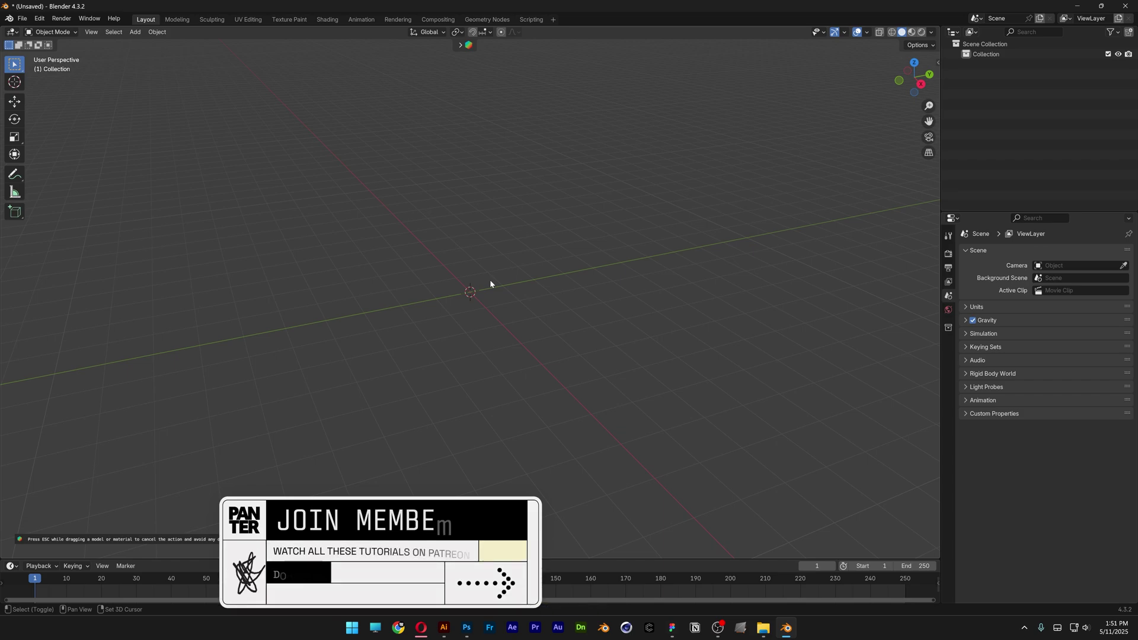
Add a torus at the scene centre and raise its Minor Radius from 0.25 m to 0.44 m.
key("shift+a")
mouse_move(496, 292)
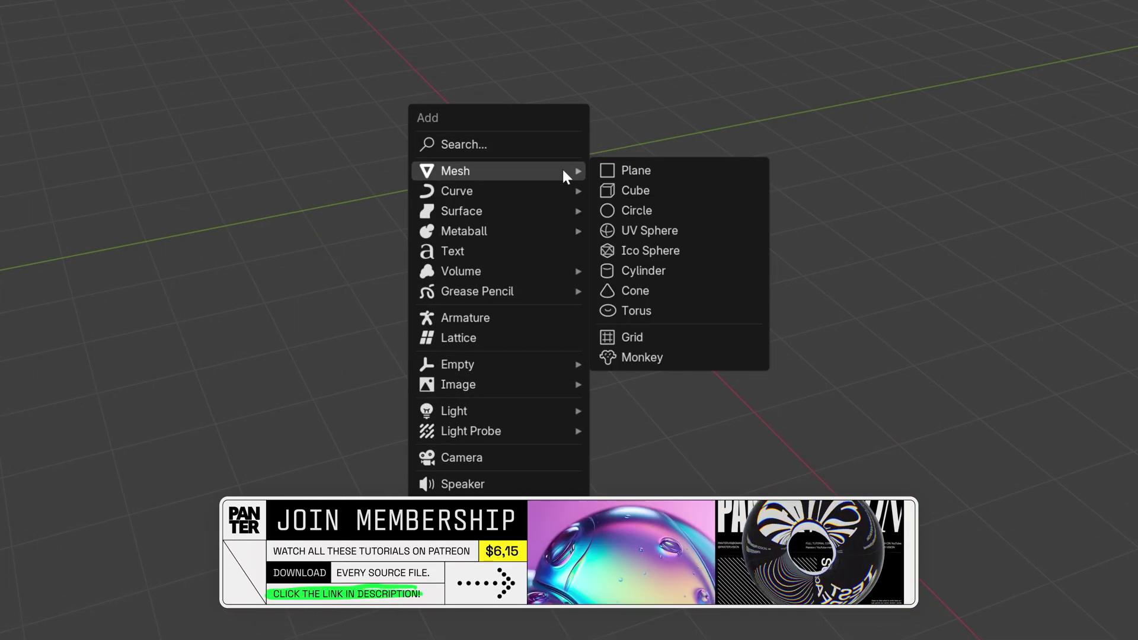
left_click(656, 308)
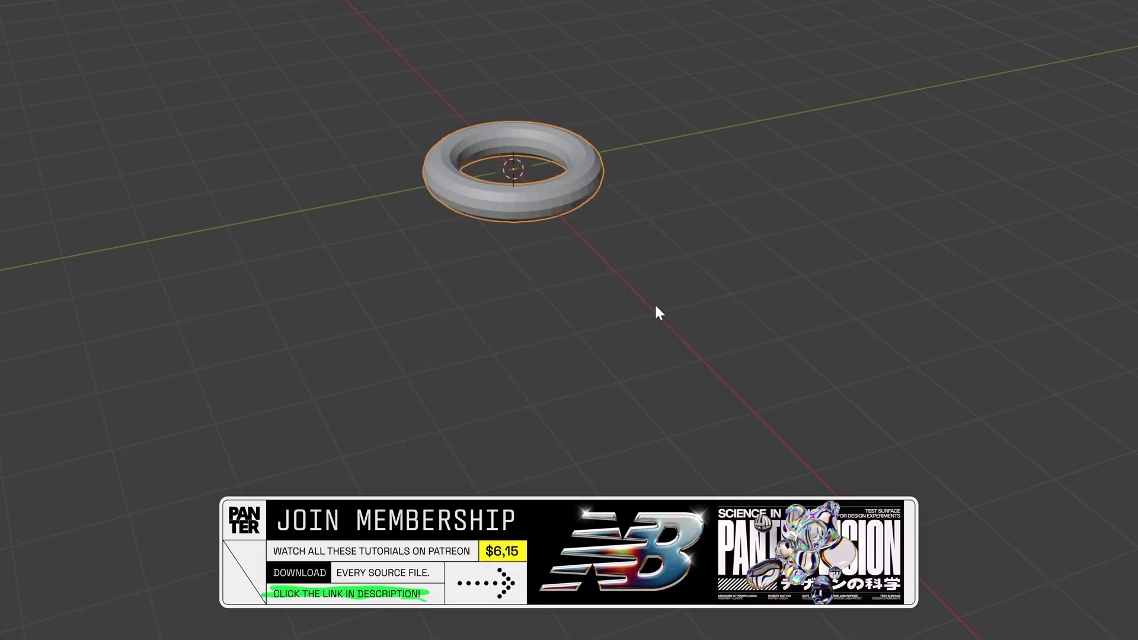
scroll(656, 307, "up", 6)
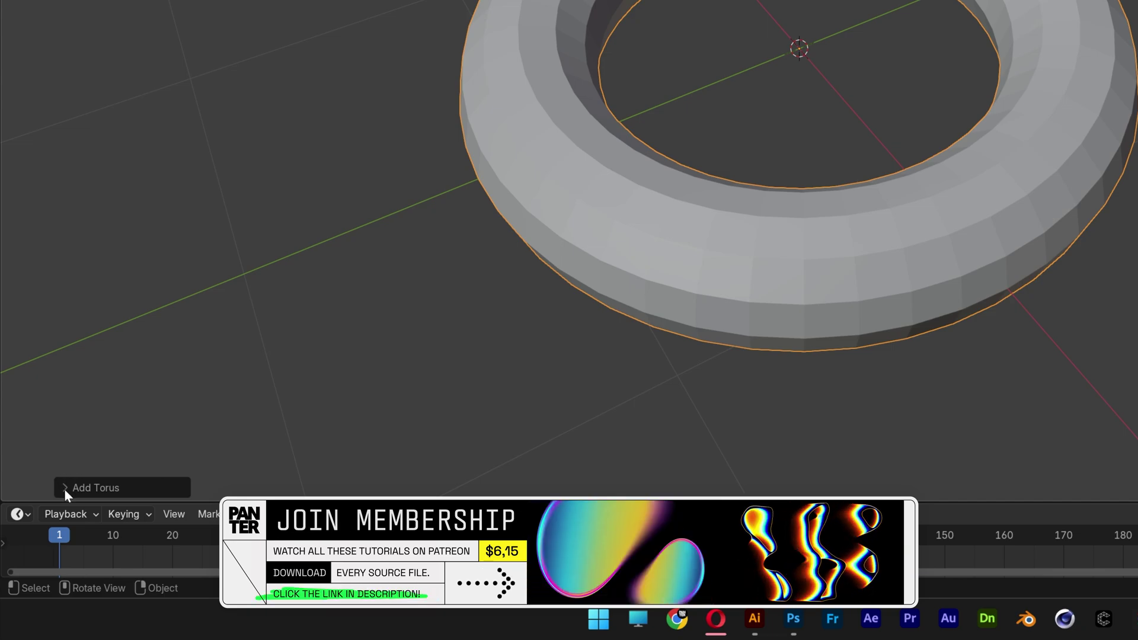
left_click(66, 489)
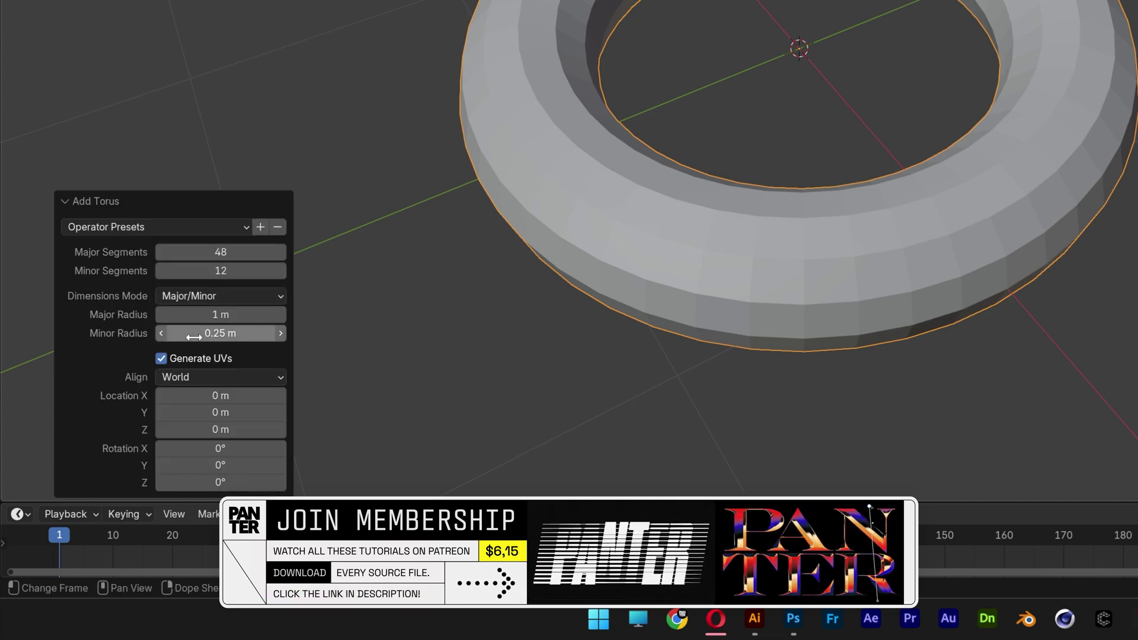
left_click_drag(194, 336, 254, 337)
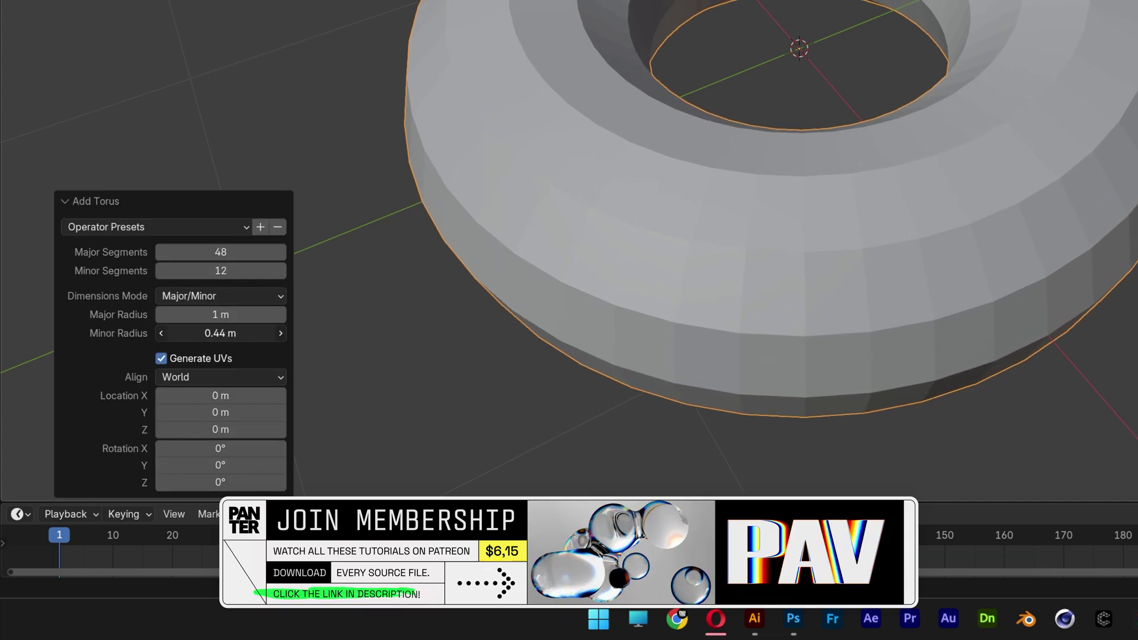
middle_click_drag(806, 178, 809, 242)
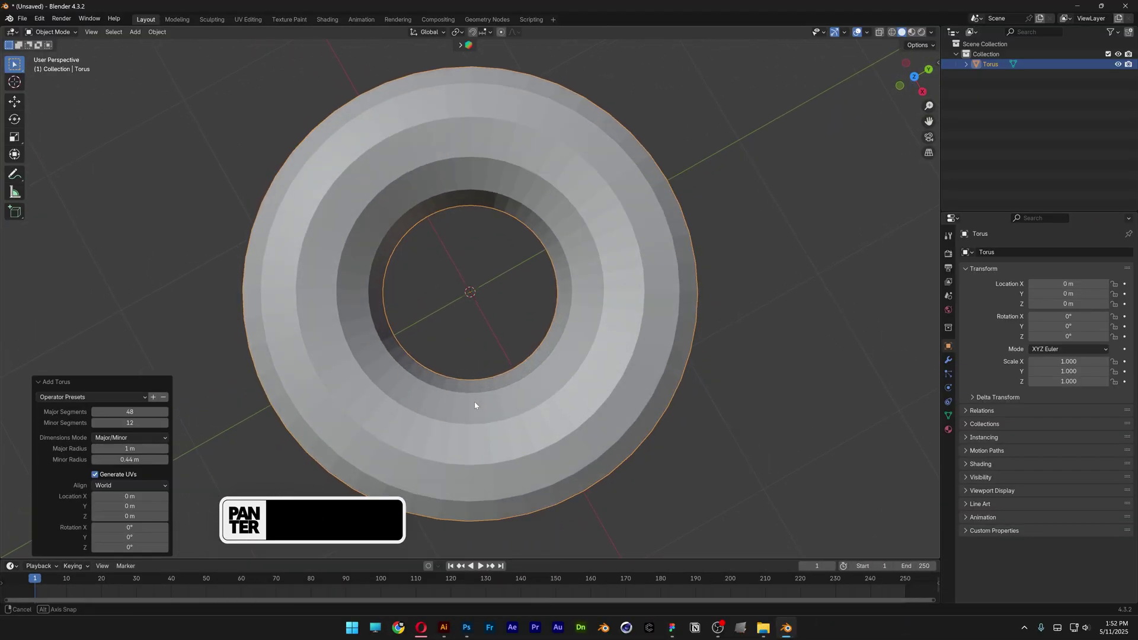
middle_click_drag(474, 406, 491, 291)
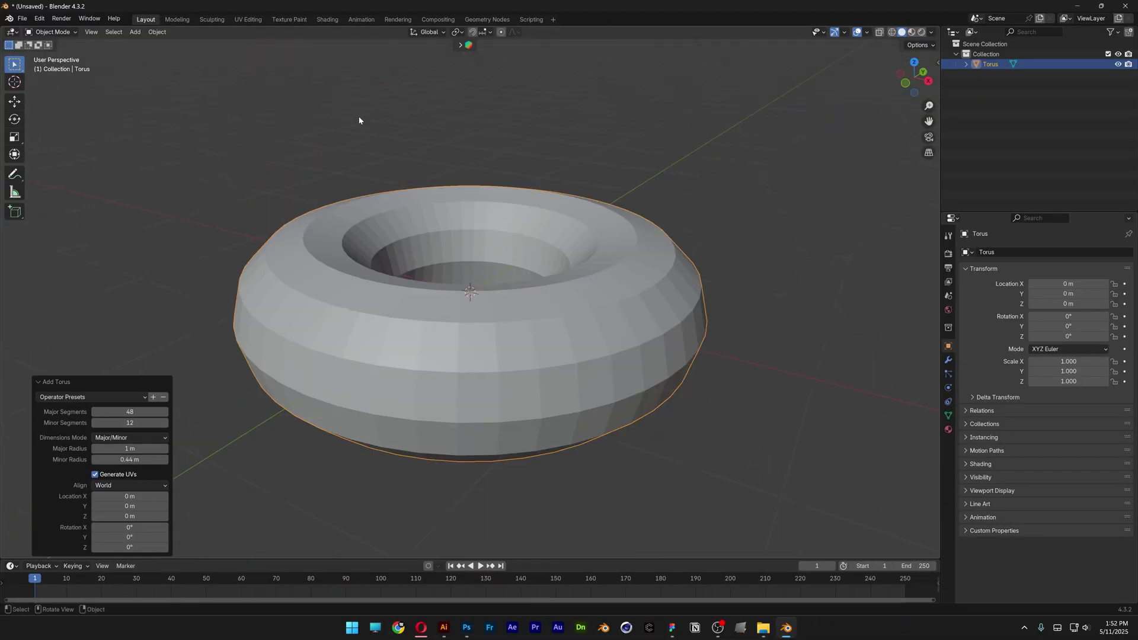
In the UV Editing workspace, mark the torus's middle edge loop as a seam.
left_click(248, 20)
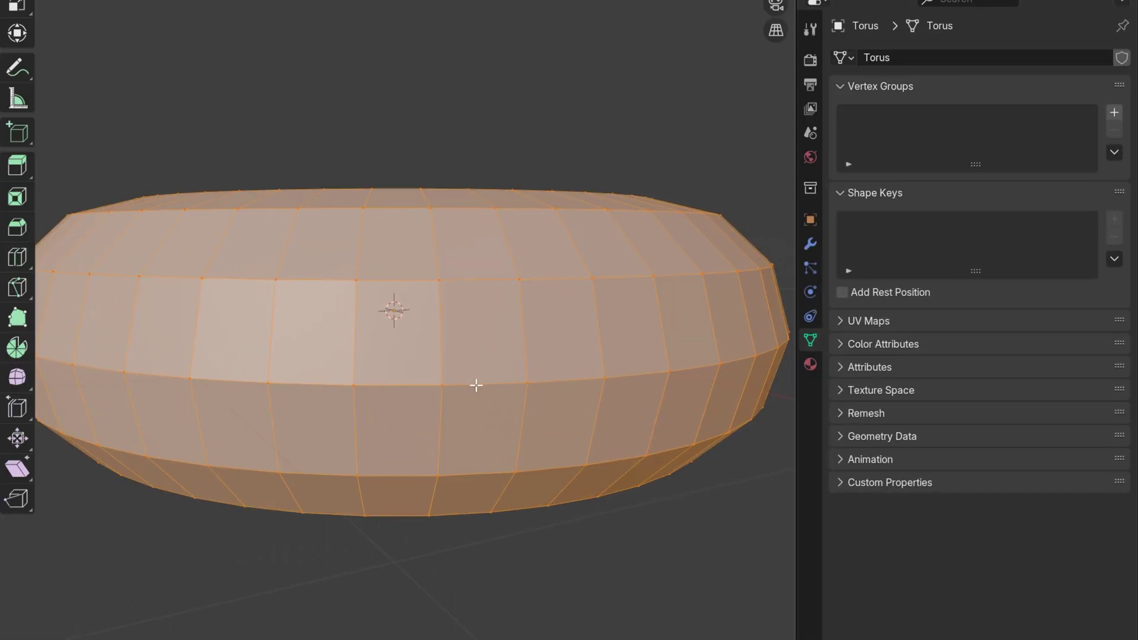
left_click(476, 385, "alt")
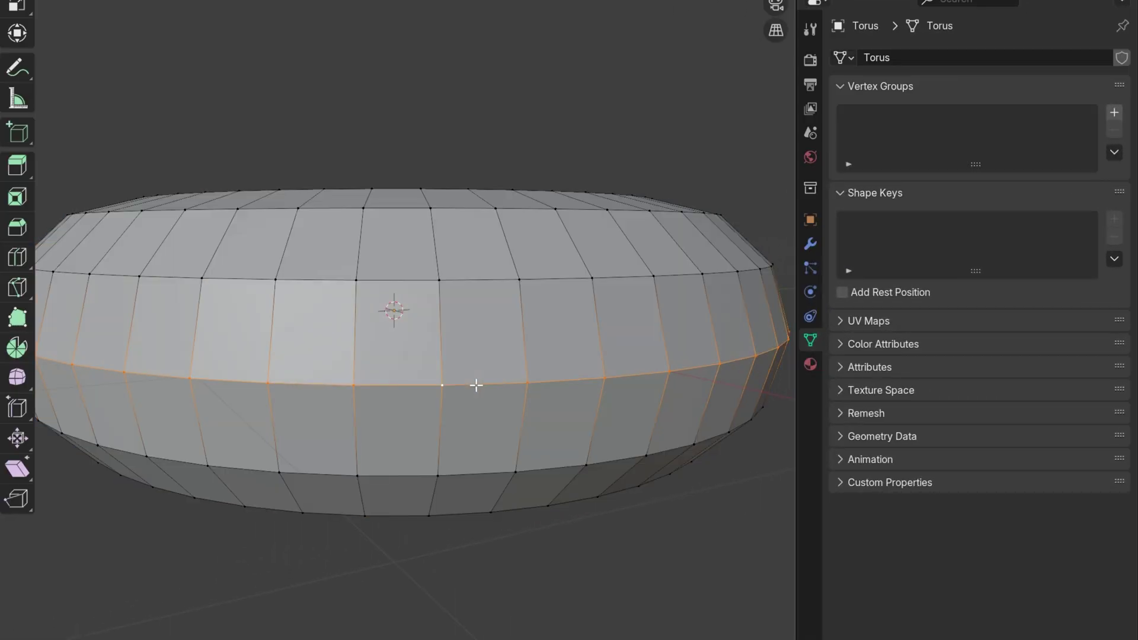
key("u")
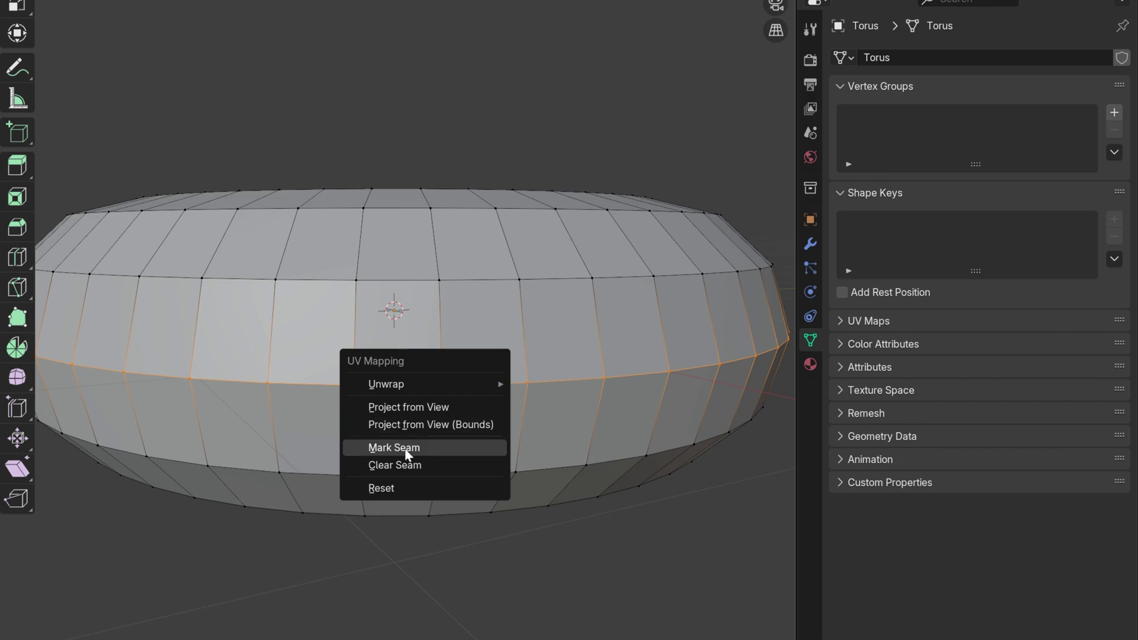
left_click(429, 450)
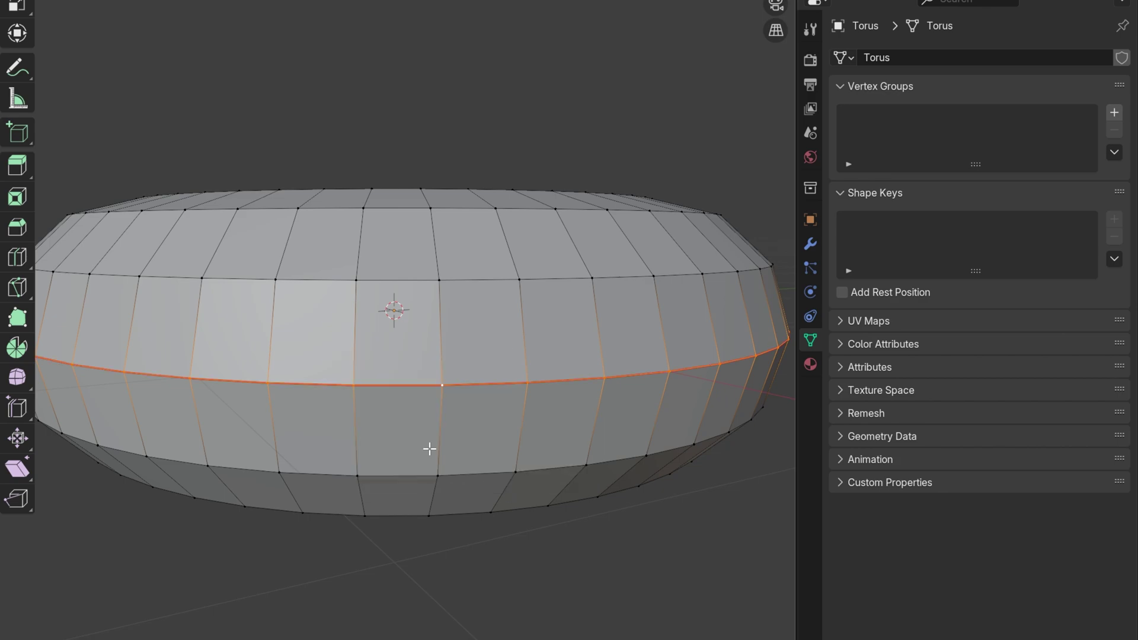
Select the whole torus mesh and bring up the UV unwrap options.
key("a")
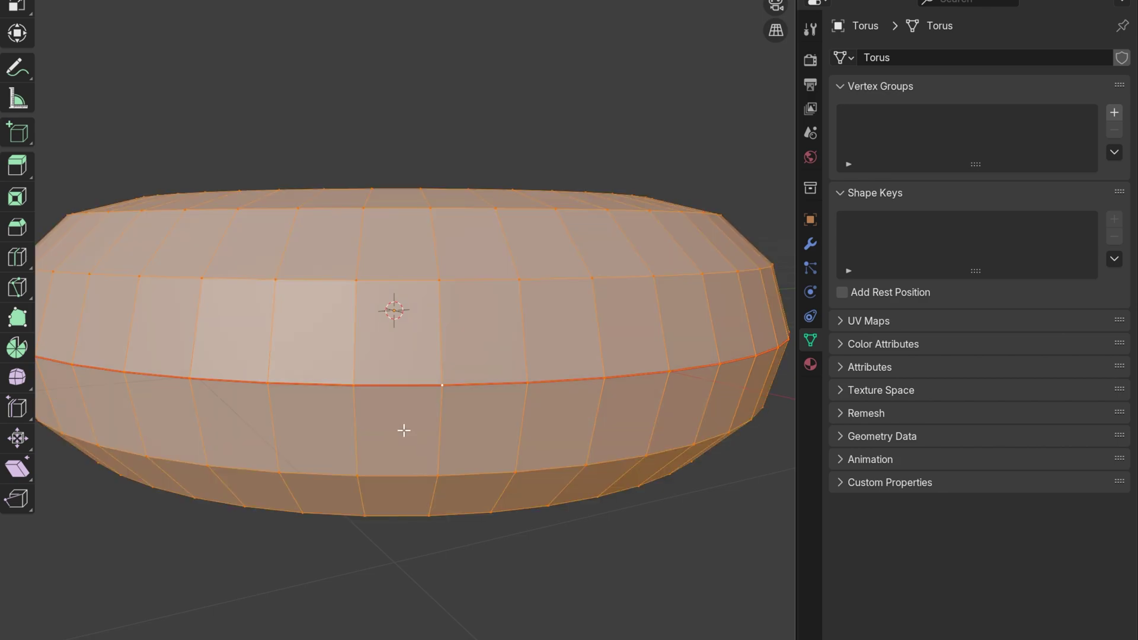
key("u")
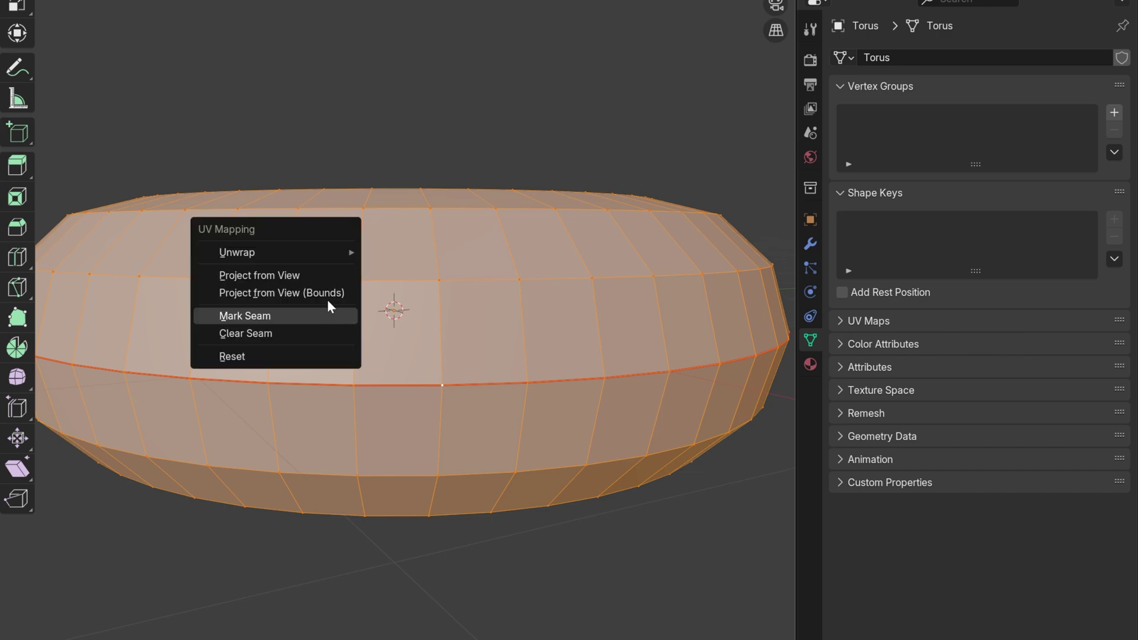
mouse_move(306, 252)
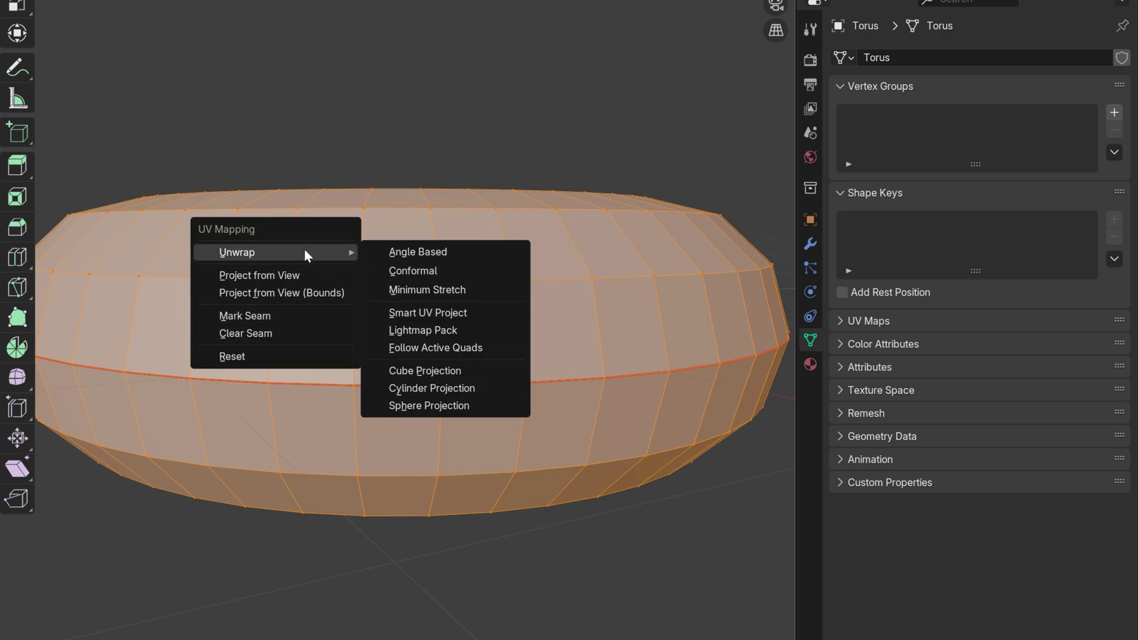
Unwrap the torus with the Angle Based method and zoom onto the UV layout's top rim.
left_click(456, 251)
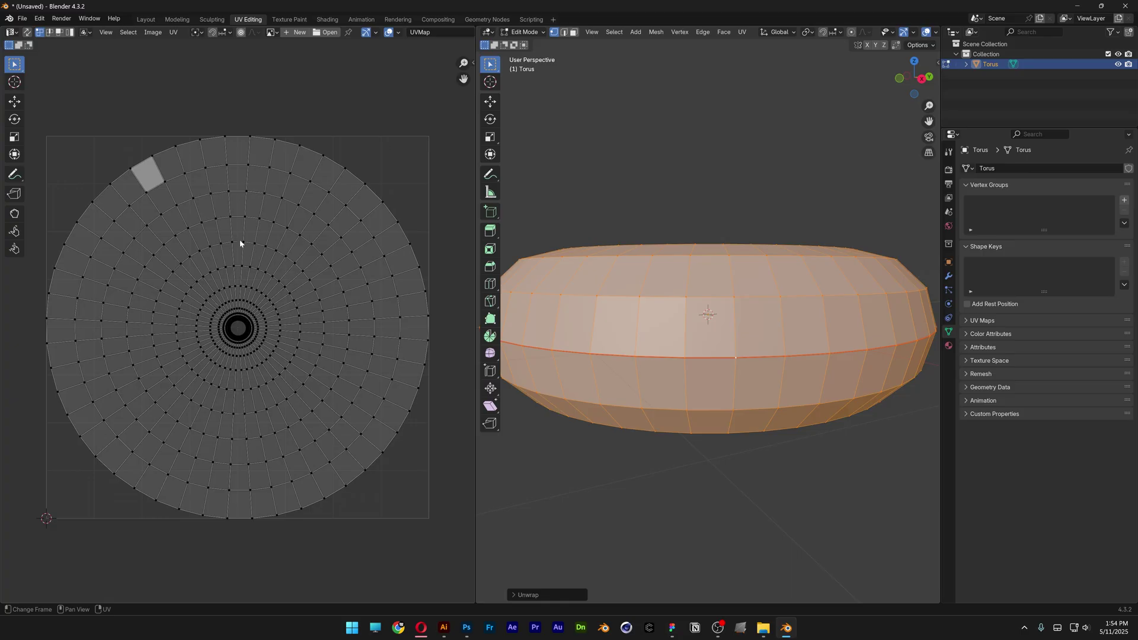
scroll(240, 243, "up", 1)
scroll(233, 198, "up", 4)
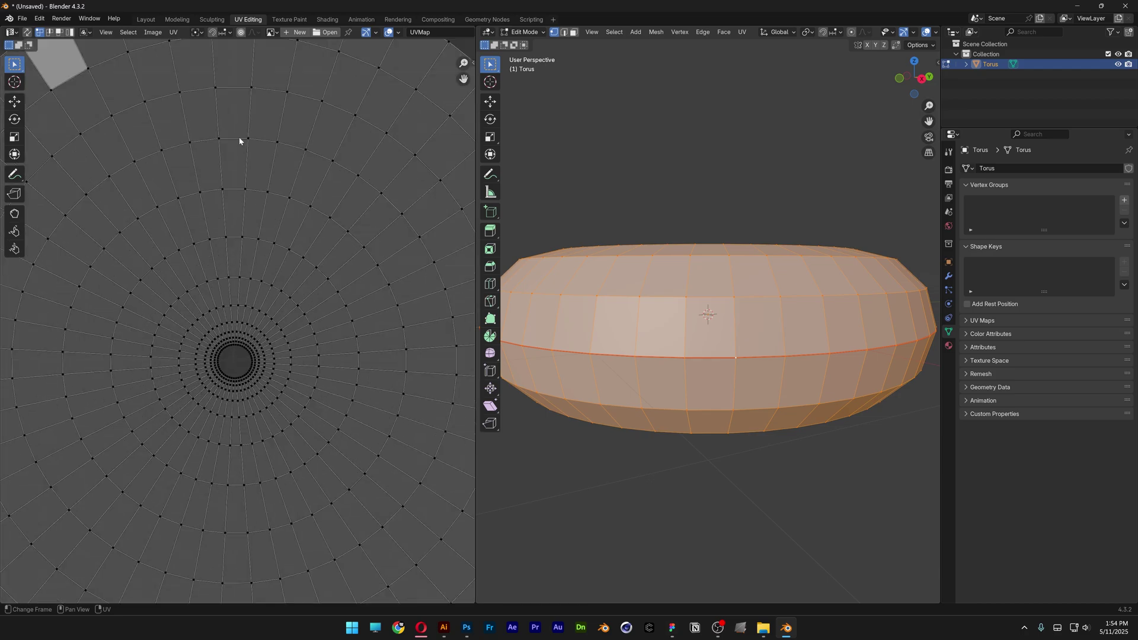
middle_click_drag(240, 137, 339, 366)
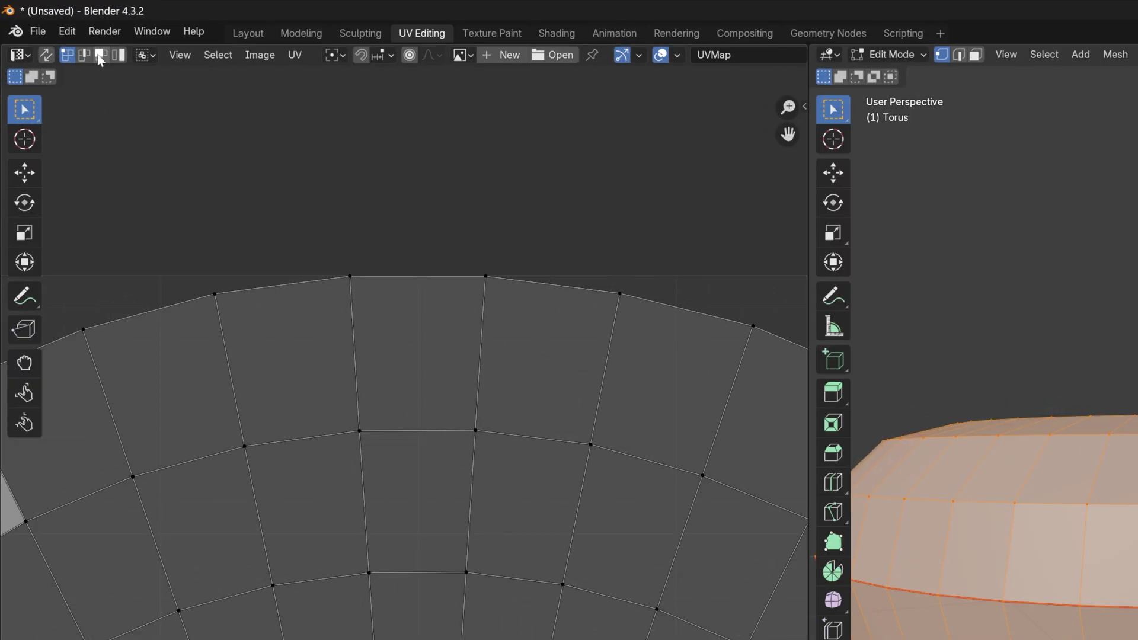
Select one UV face, then select its top edge in edge mode.
left_click(101, 56)
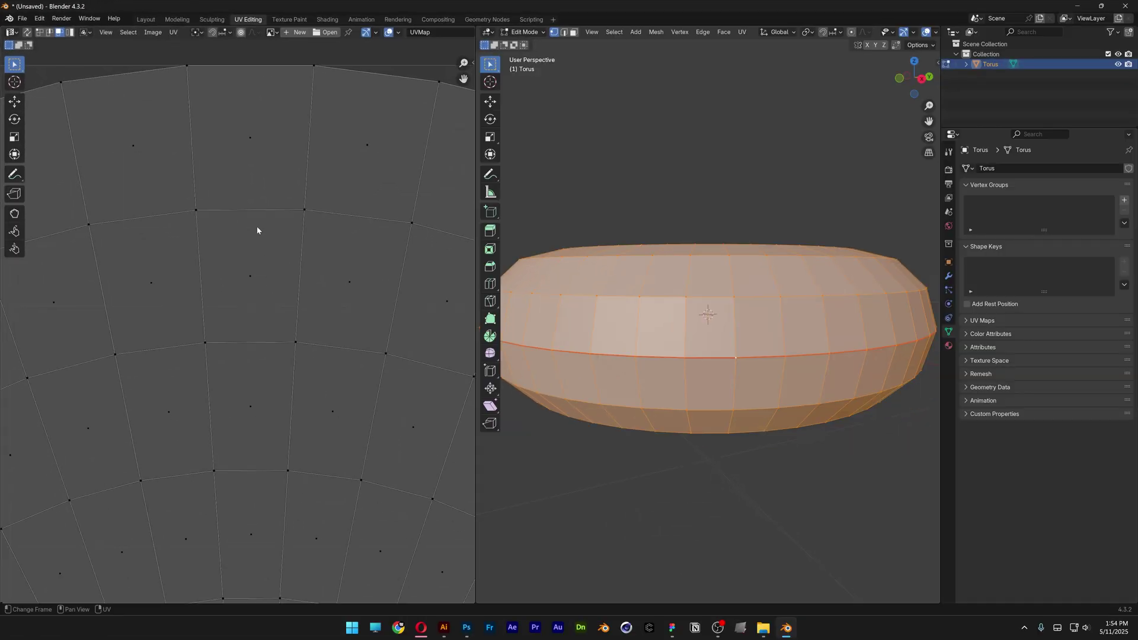
left_click(255, 238)
scroll(287, 225, "up", 1)
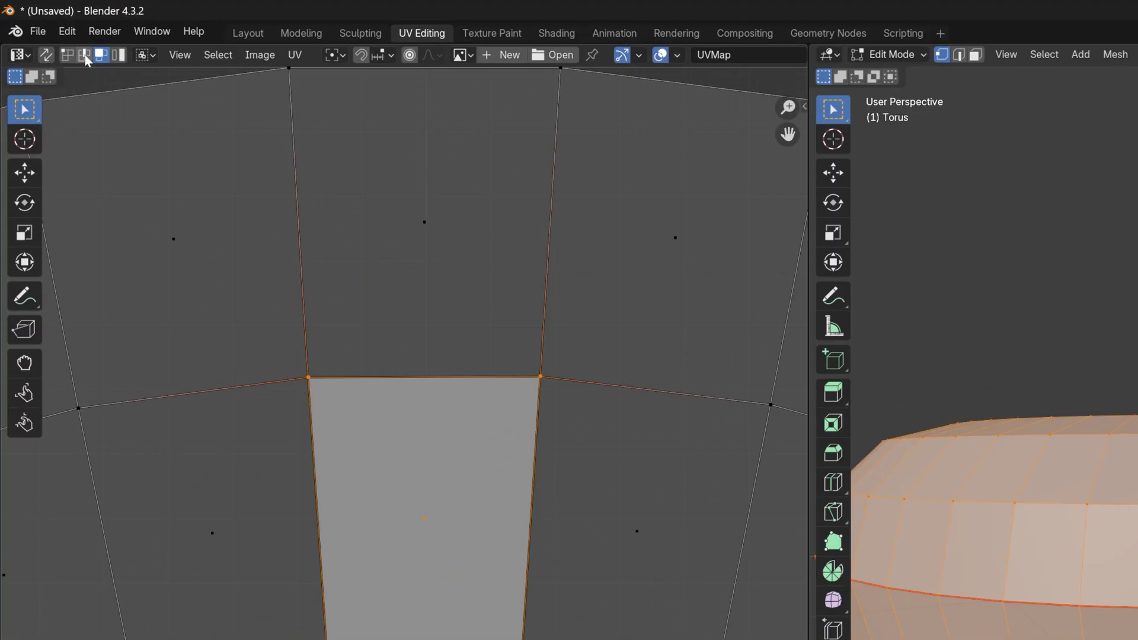
left_click(84, 55)
scroll(342, 216, "up", 1)
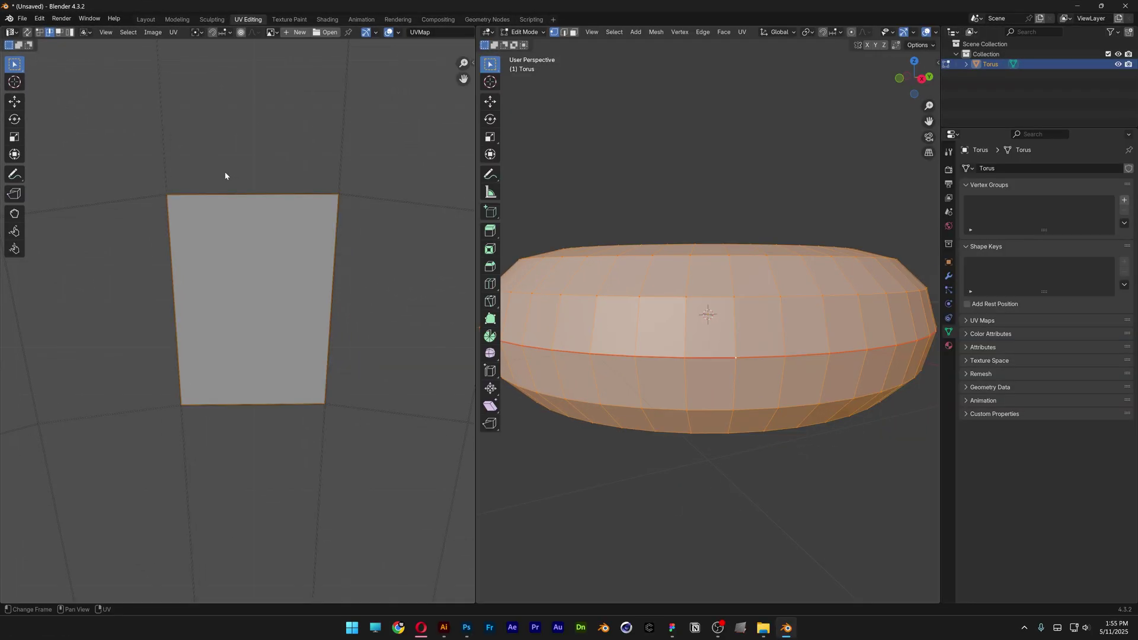
left_click_drag(383, 293, 472, 344)
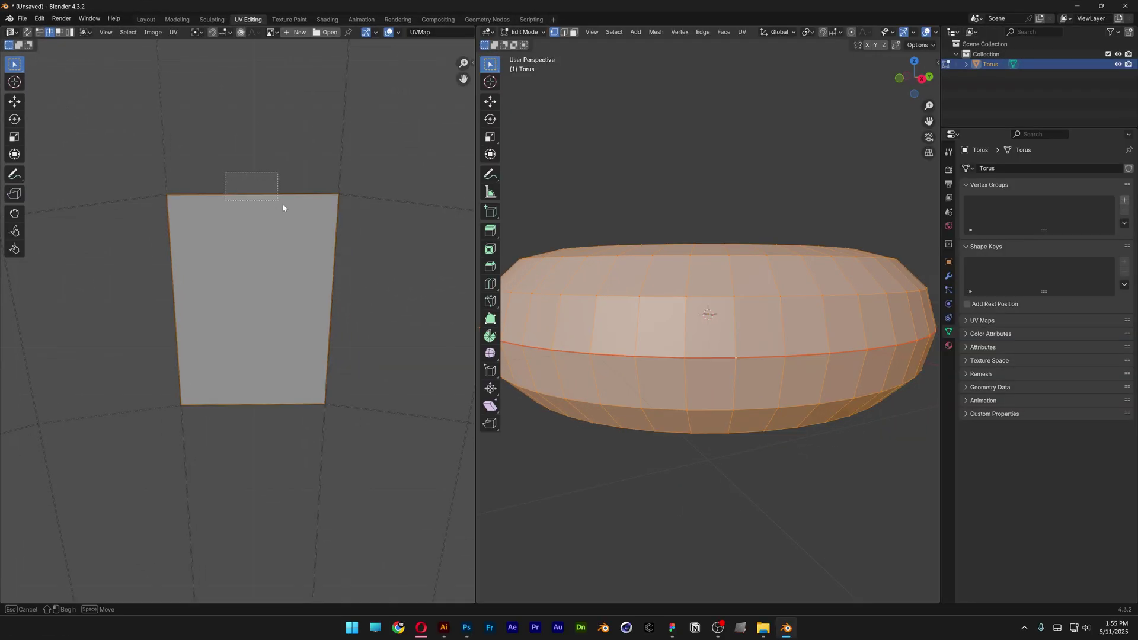
left_click_drag(283, 207, 290, 213)
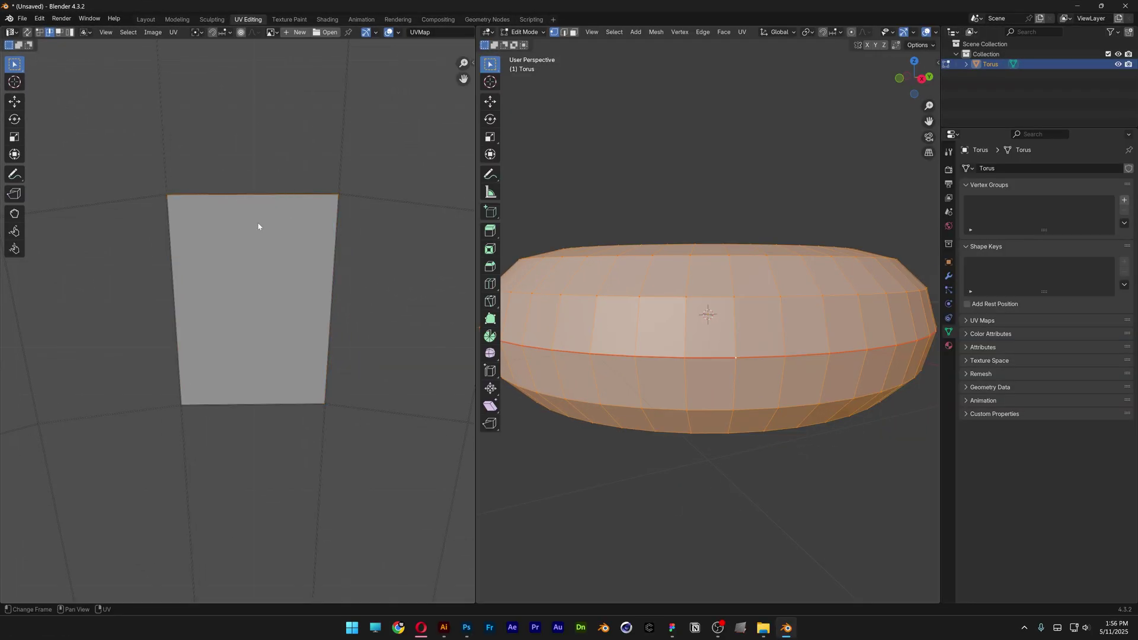
Flatten the face's top and bottom UV edges by scaling each to 0 on Y.
type("sy")
type("0")
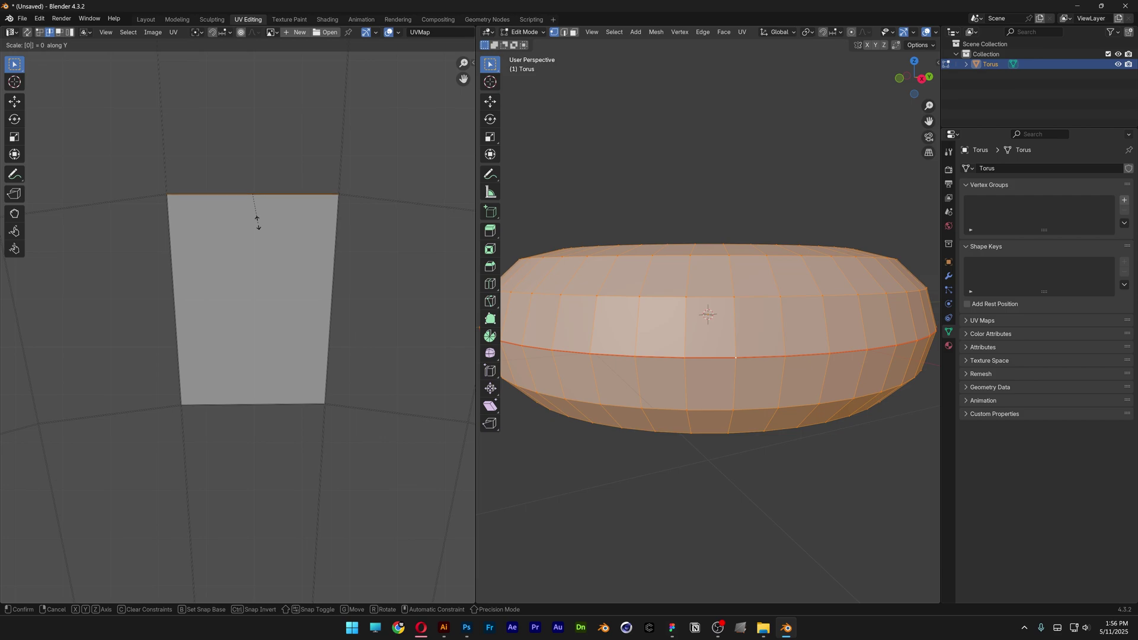
key("Return")
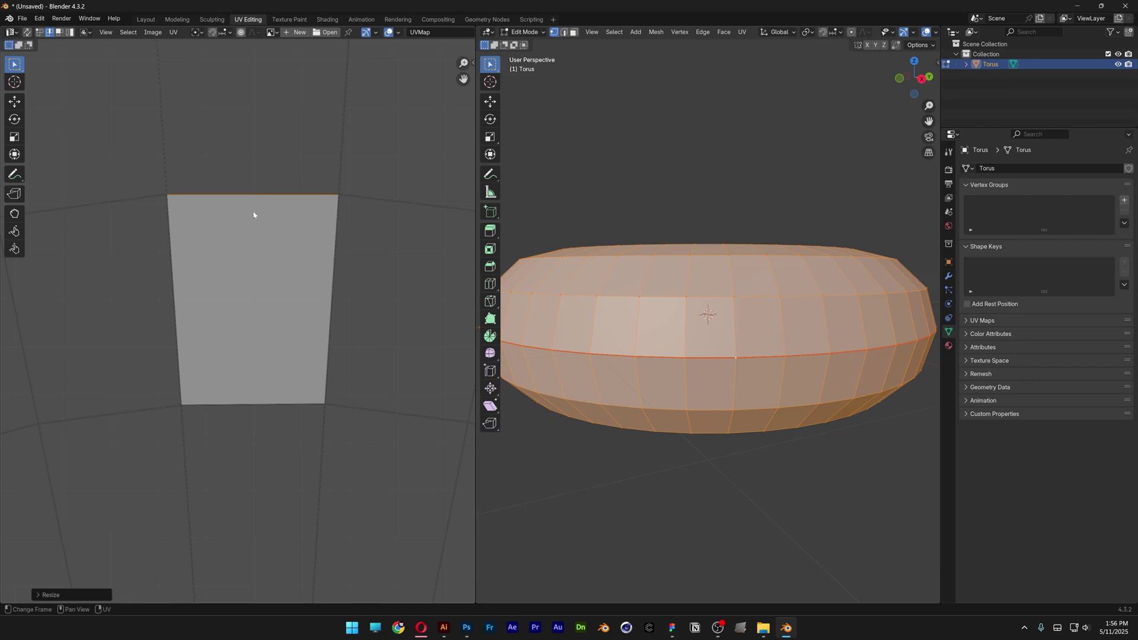
left_click(265, 403)
type("sy")
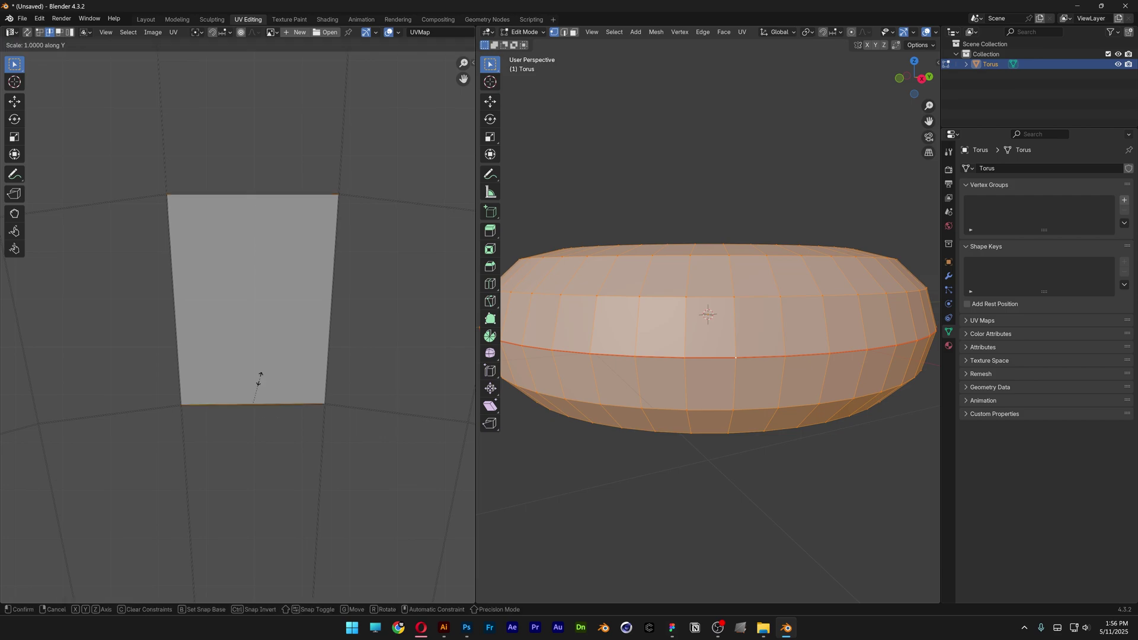
type("0")
key("Return")
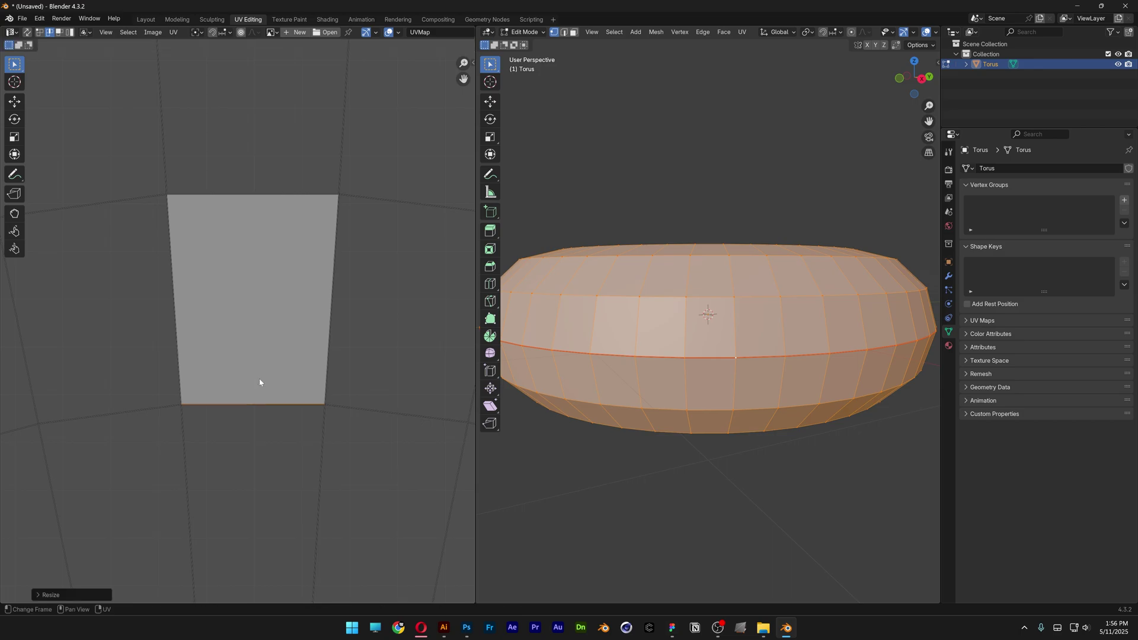
Straighten the face's left and right UV edges by scaling each to 0 on X.
left_click(202, 331)
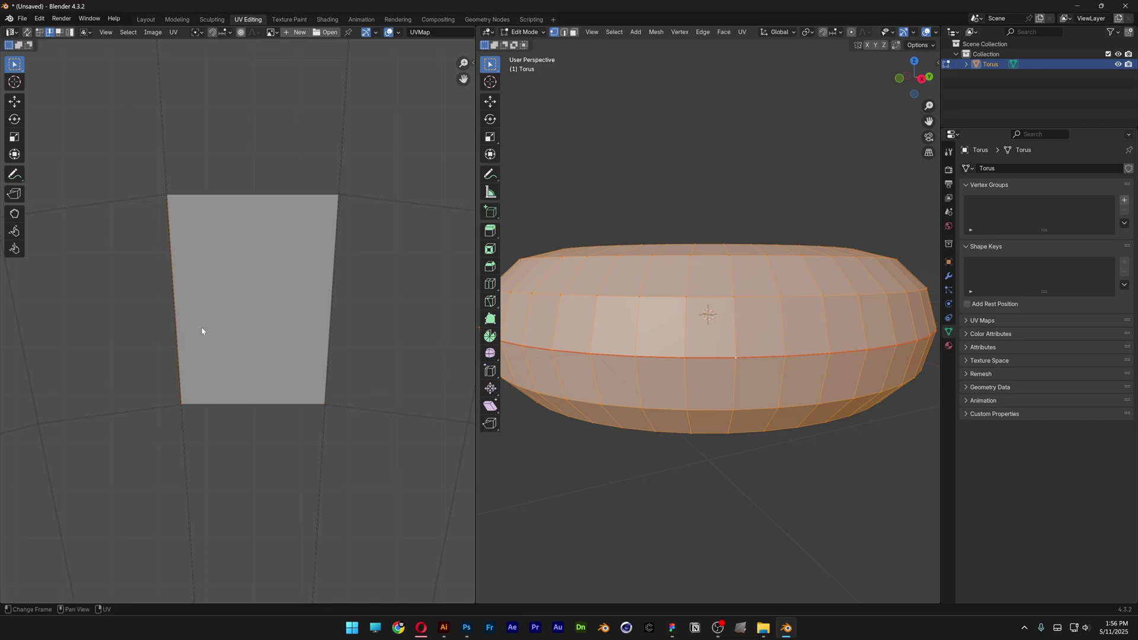
type("sx")
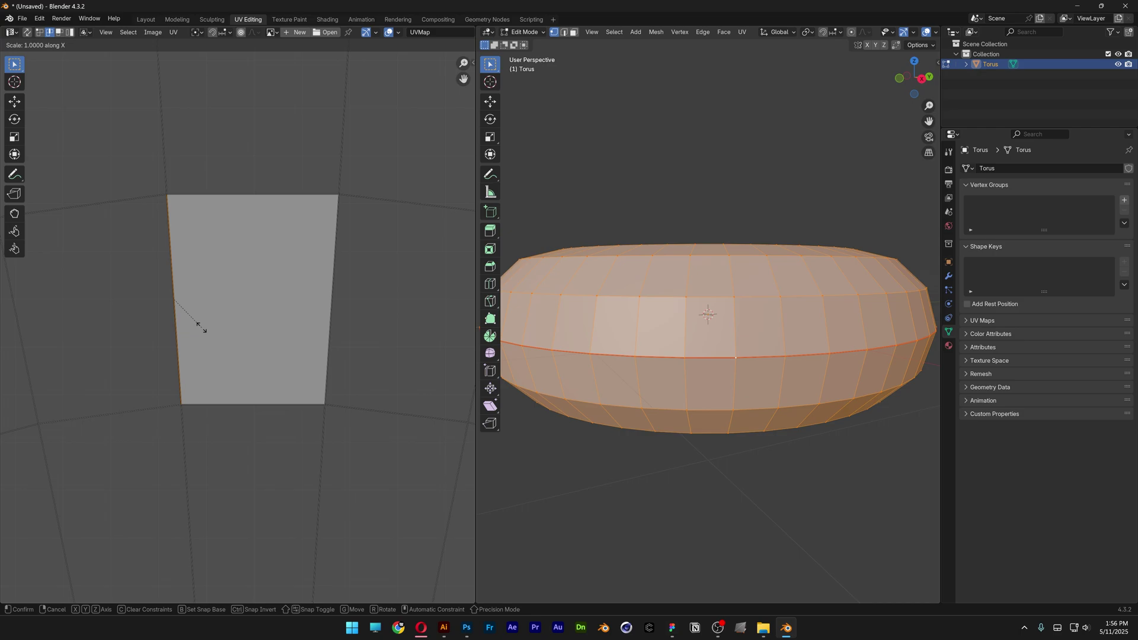
type("0")
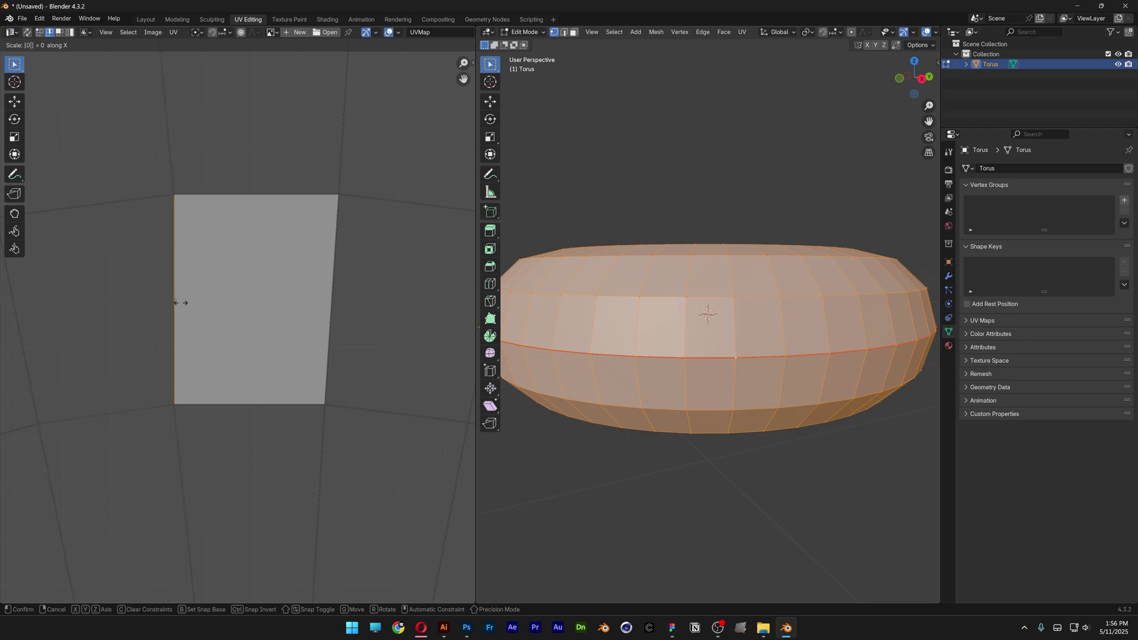
key("Return")
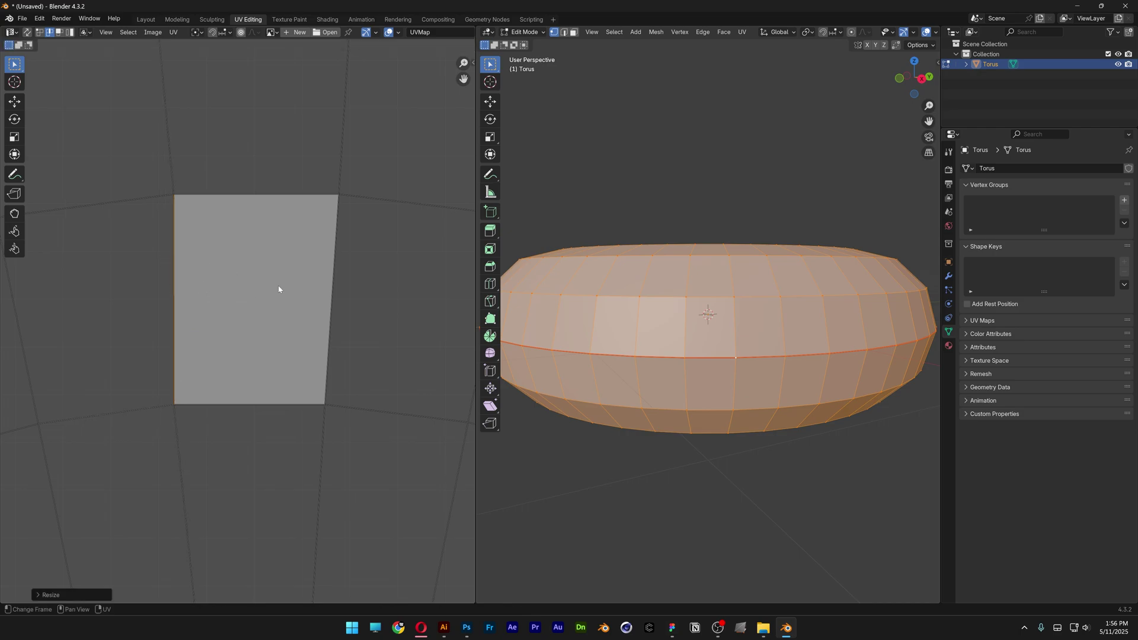
left_click_drag(277, 285, 369, 303)
type("s")
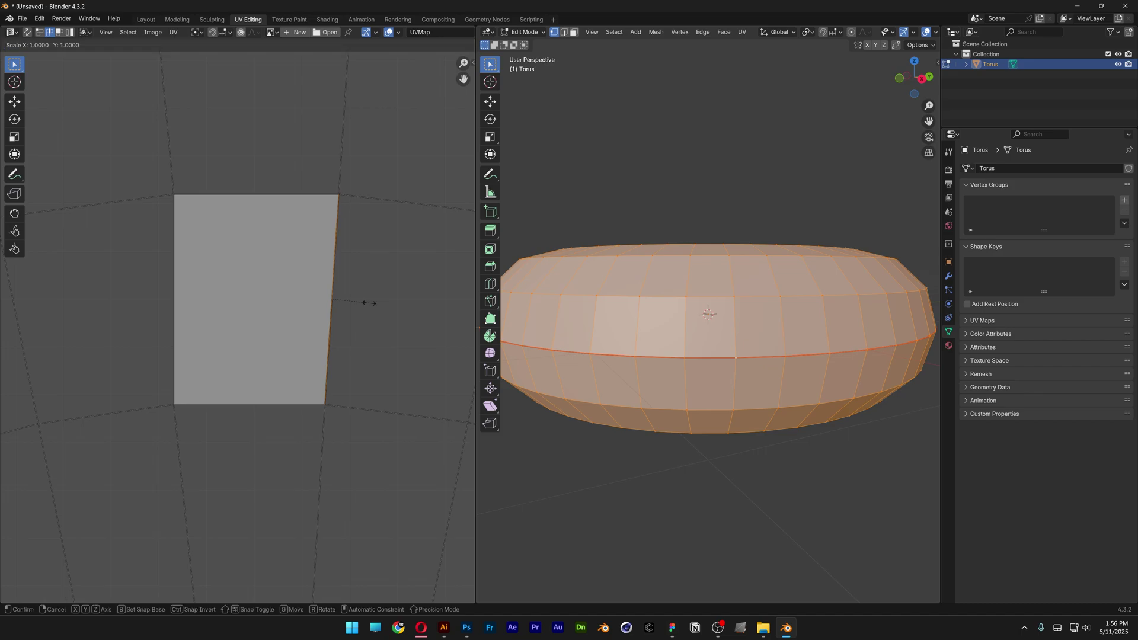
type("x0")
key("Return")
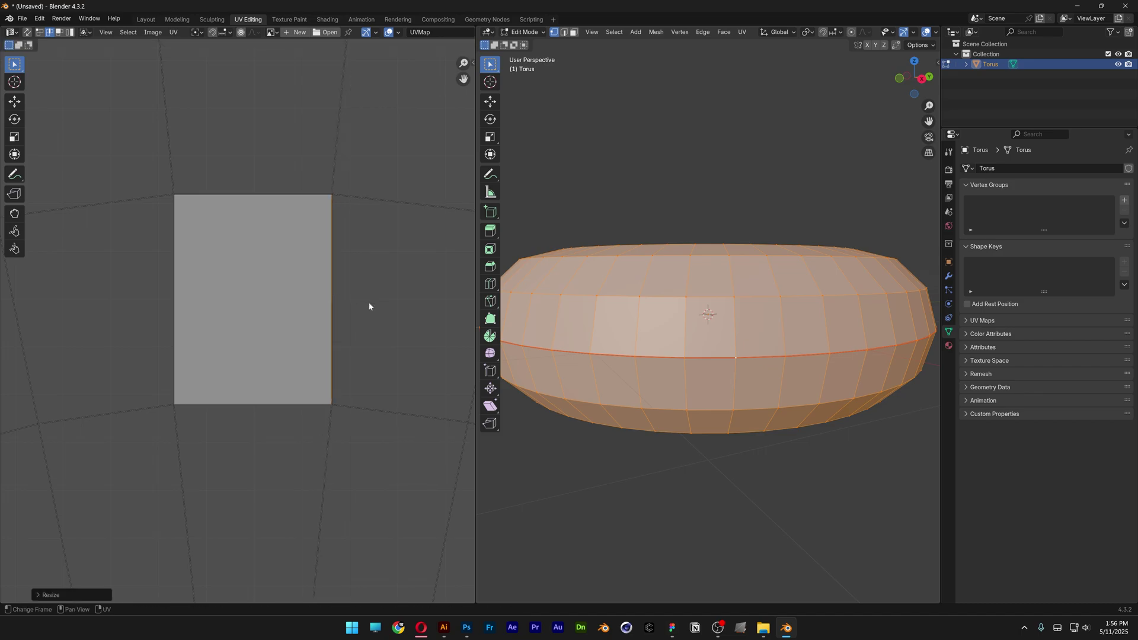
Select all UVs and unwrap them with Follow Active Quads.
key("a")
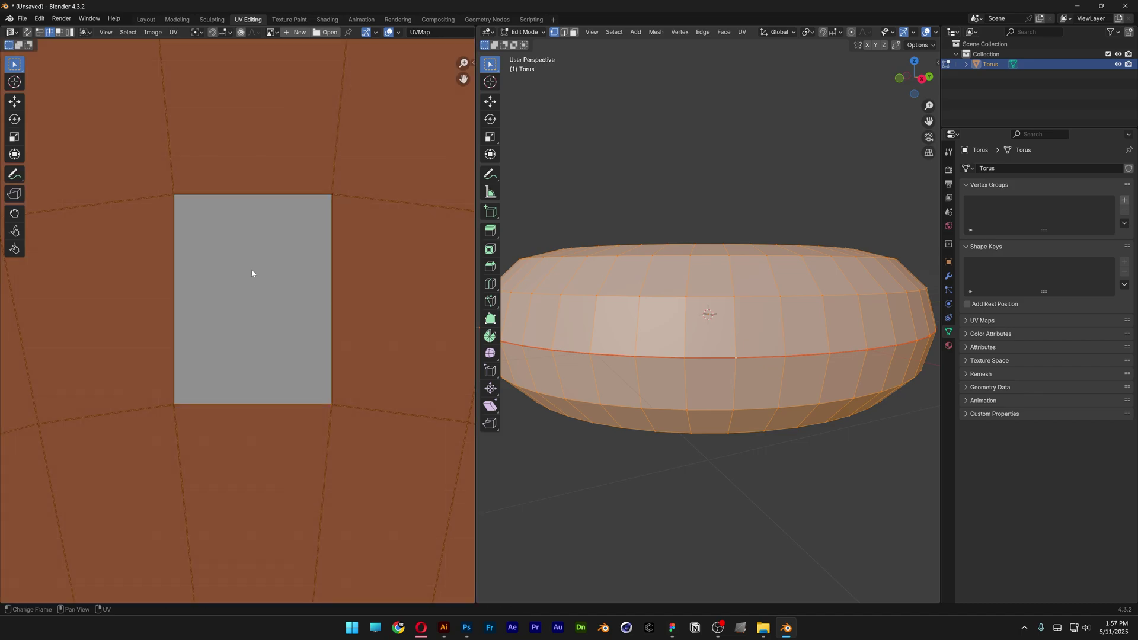
key("u")
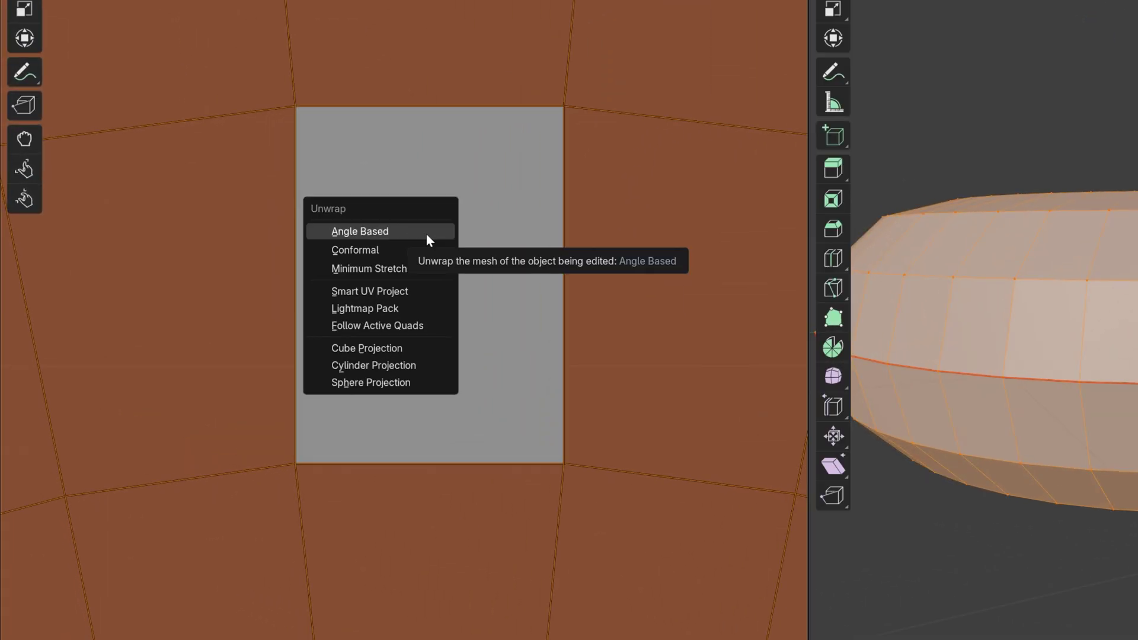
left_click(434, 325)
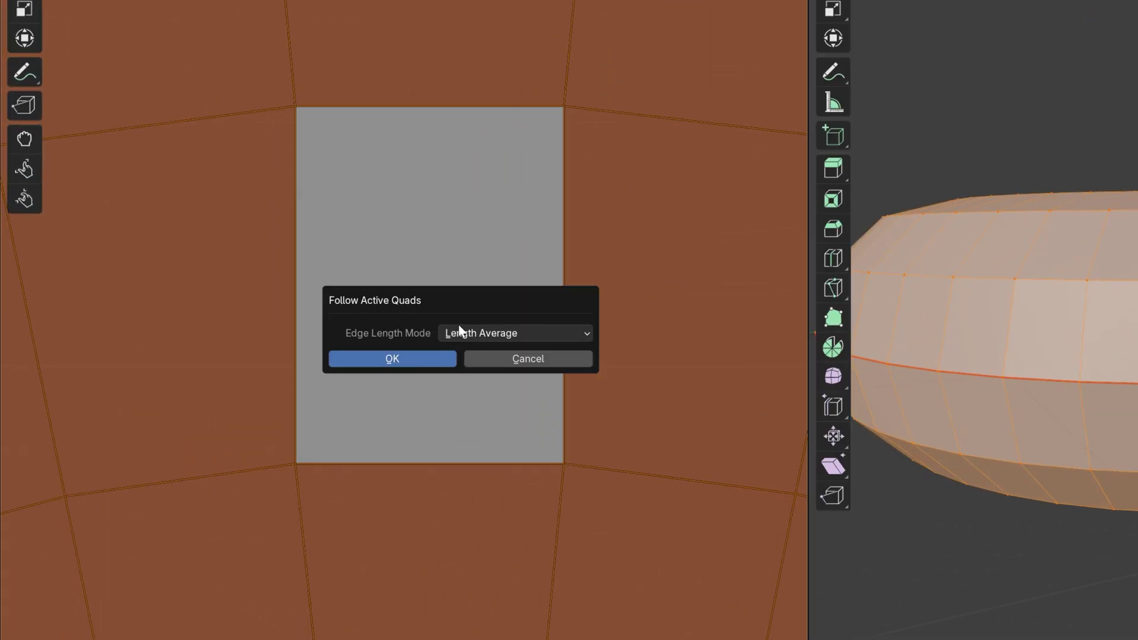
left_click(409, 363)
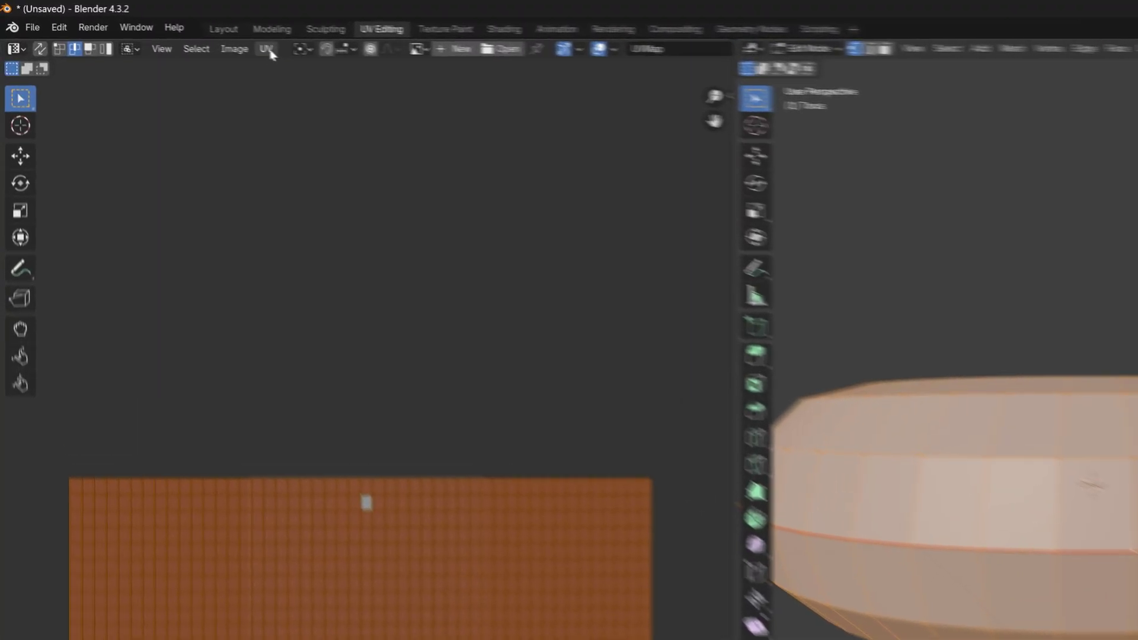
Enable Constrain to Image Bounds, scale and raise the UV grid within the image, then go to Shading.
left_click(173, 32)
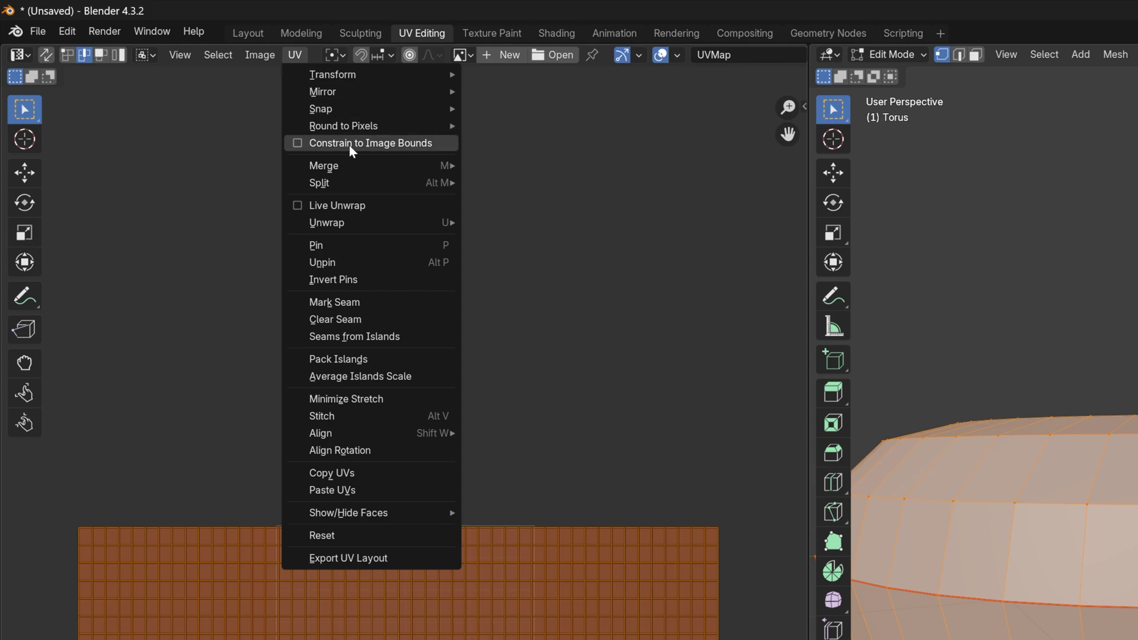
left_click(350, 145)
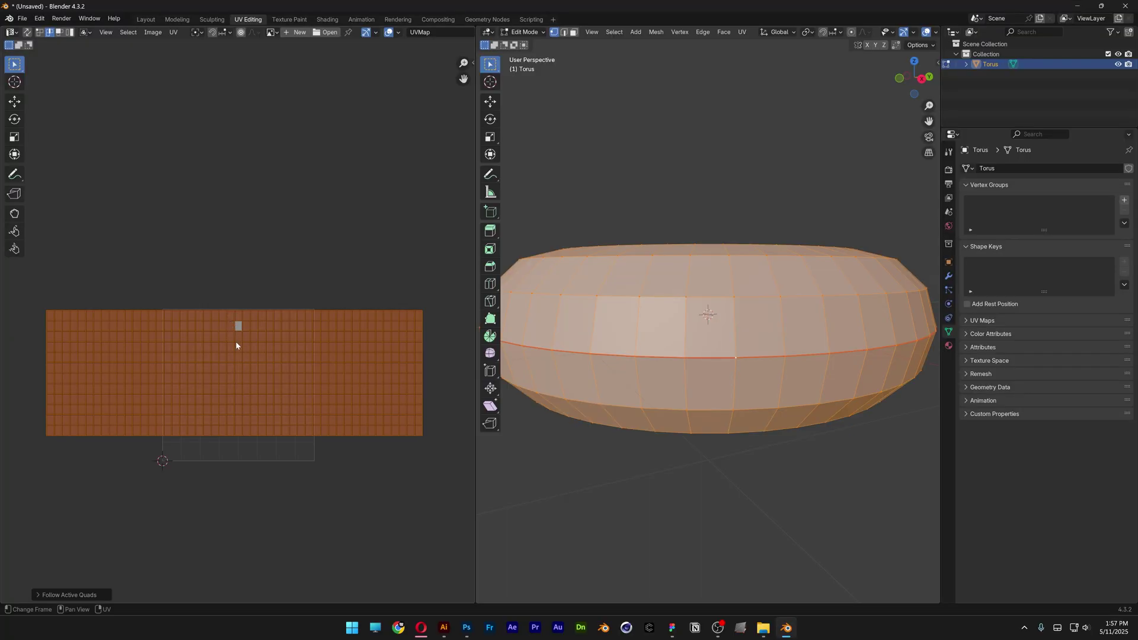
key("s")
left_click(259, 337)
scroll(210, 240, "up", 4)
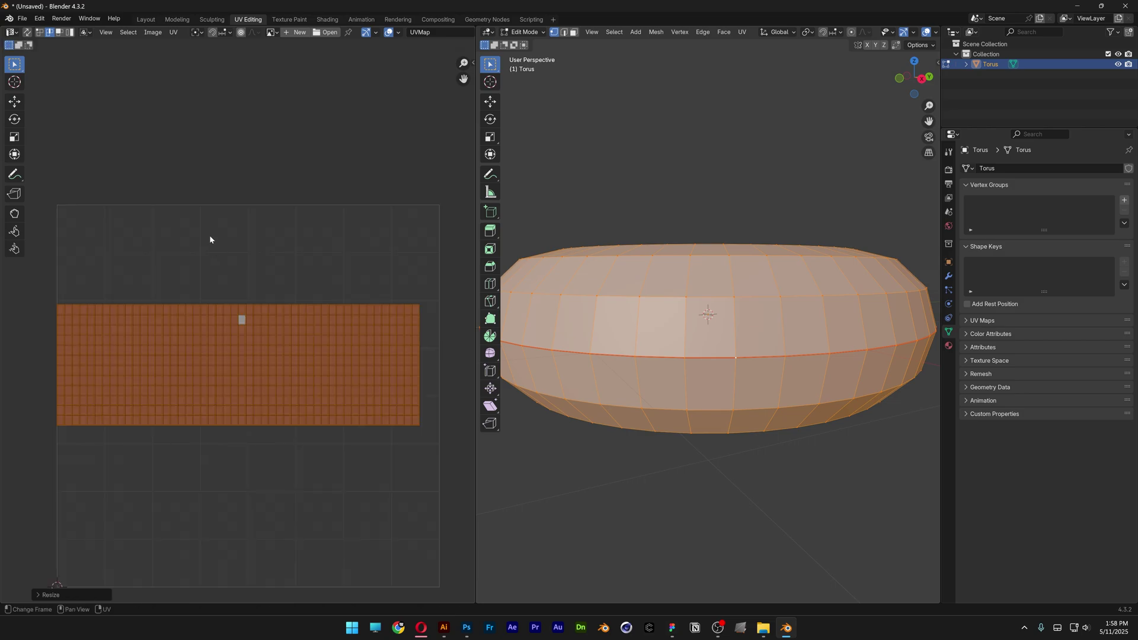
left_click(15, 102)
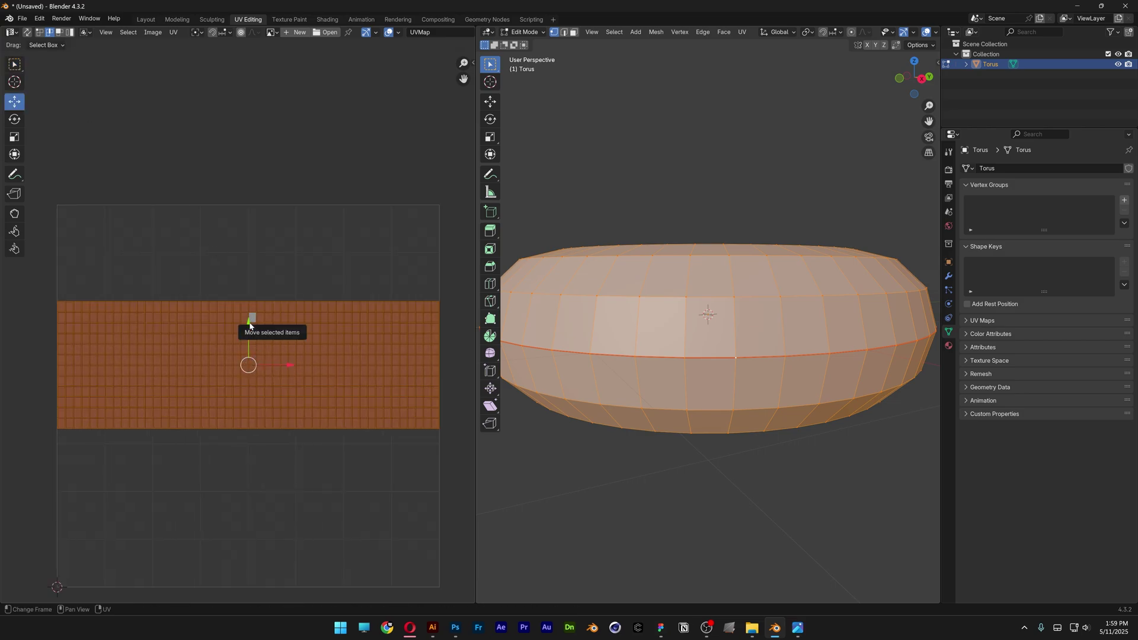
left_click_drag(249, 325, 248, 239)
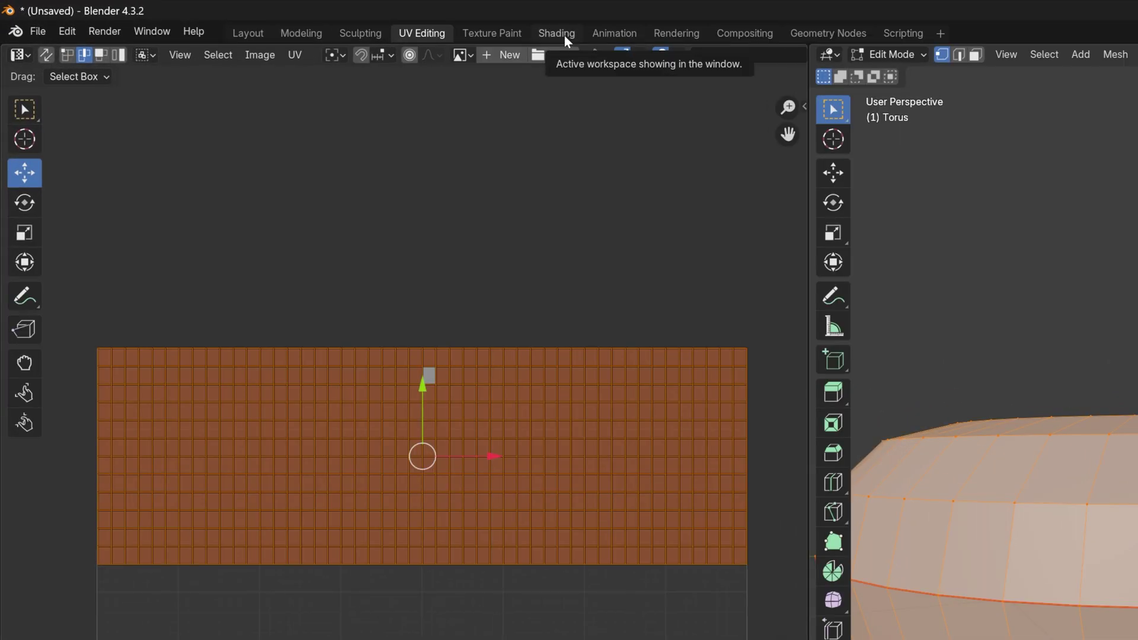
left_click(328, 20)
Create a new material for the torus and add an Image Texture node.
scroll(1043, 409, "up", 3)
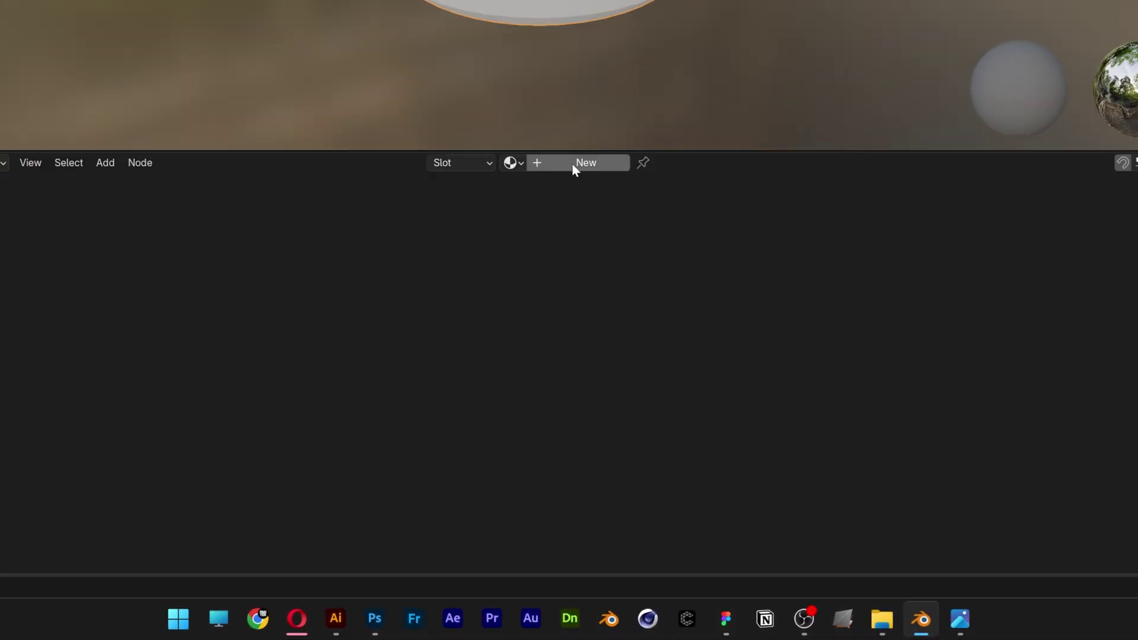
left_click(592, 165)
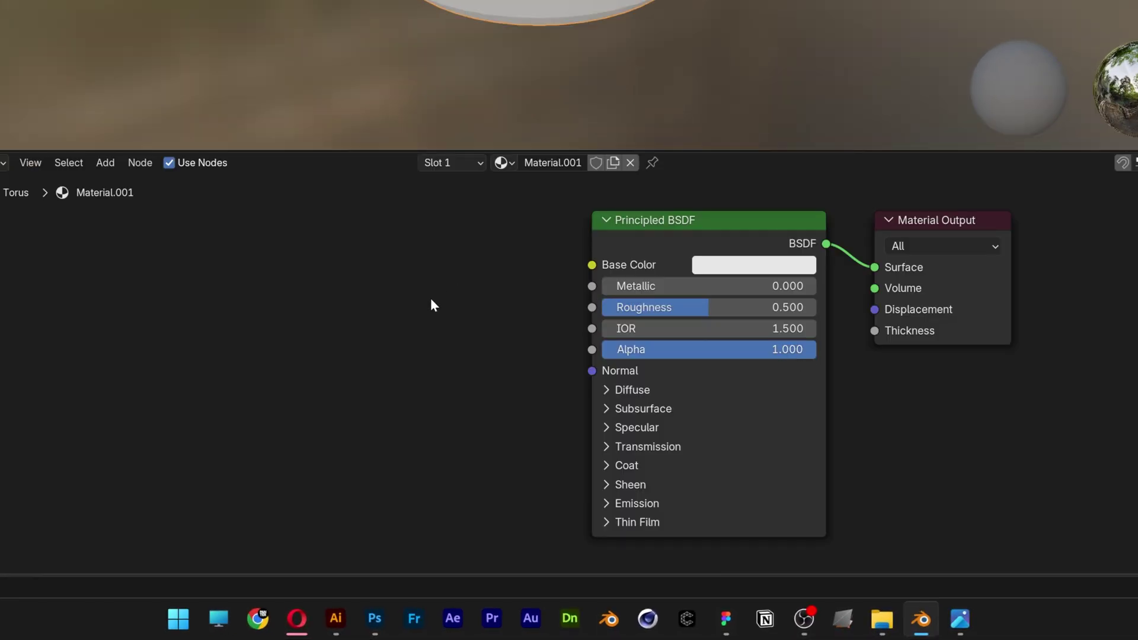
key("shift+a")
type("image")
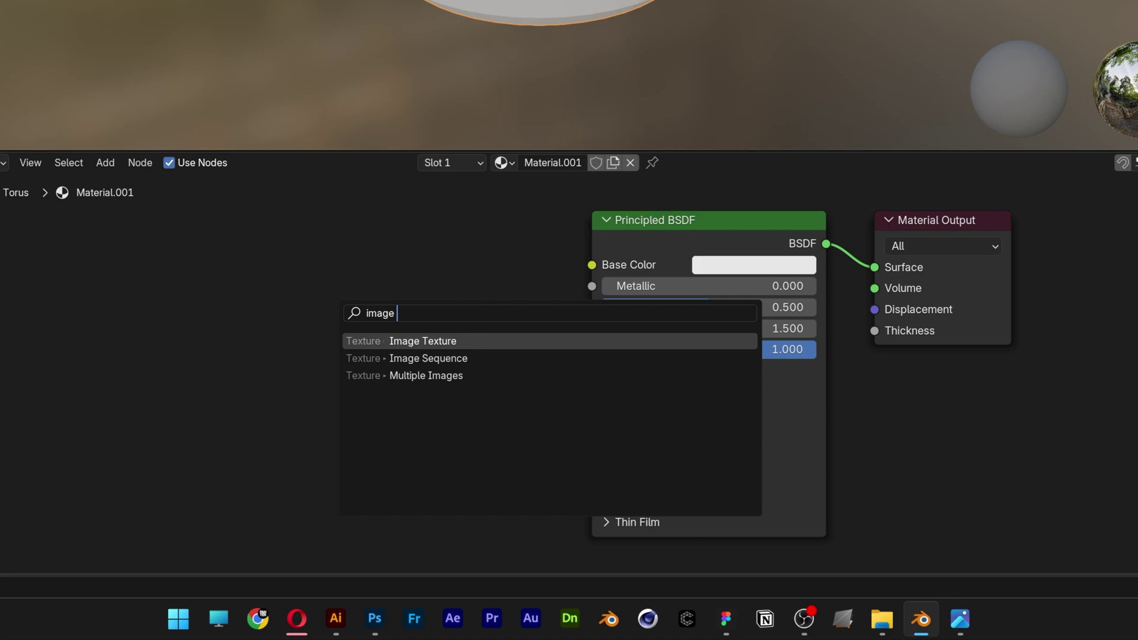
key("Return")
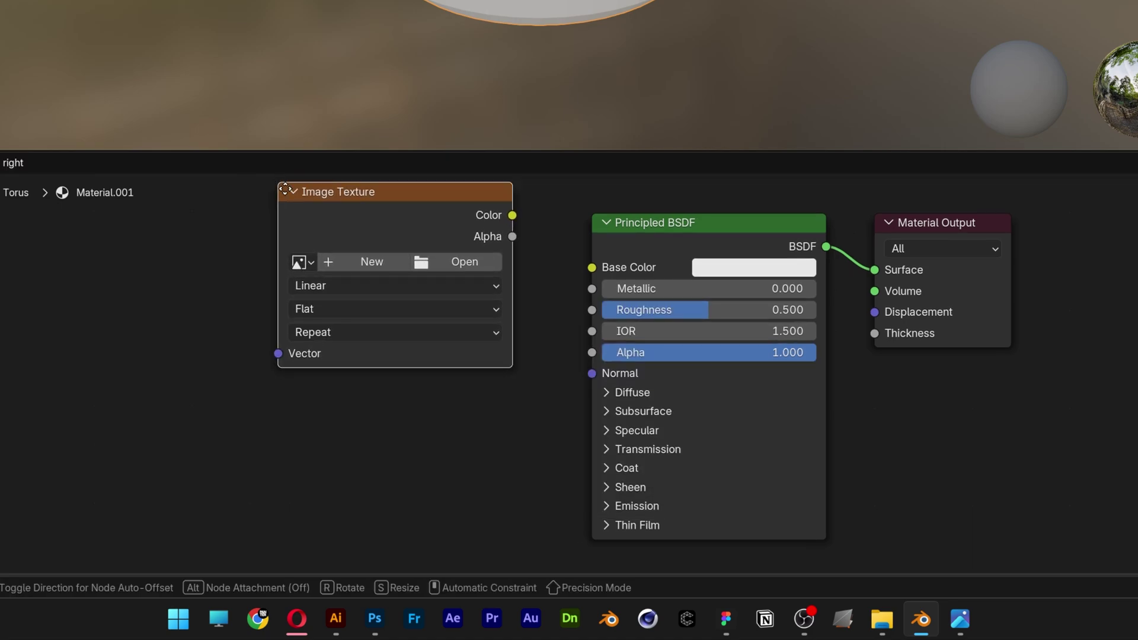
left_click(389, 338)
Add a Mapping node and a Texture Coordinate node to the left of the Image Texture.
key("shift+a")
type("mappi")
key("Return")
left_click(220, 261)
key("shift+a")
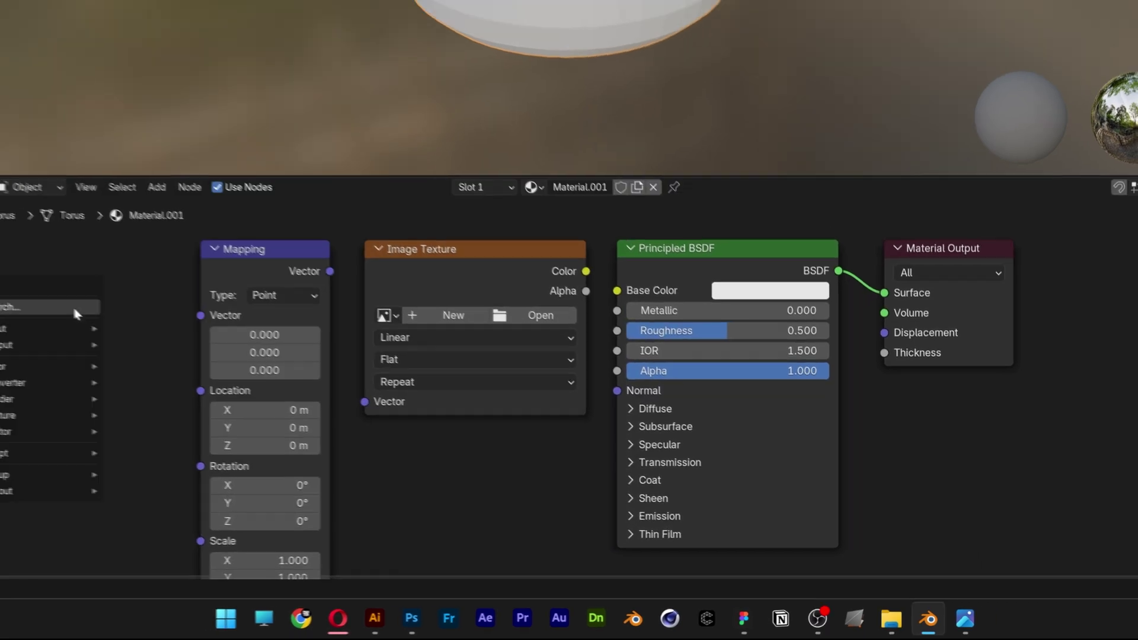
type("texture c")
key("Return")
left_click(118, 275)
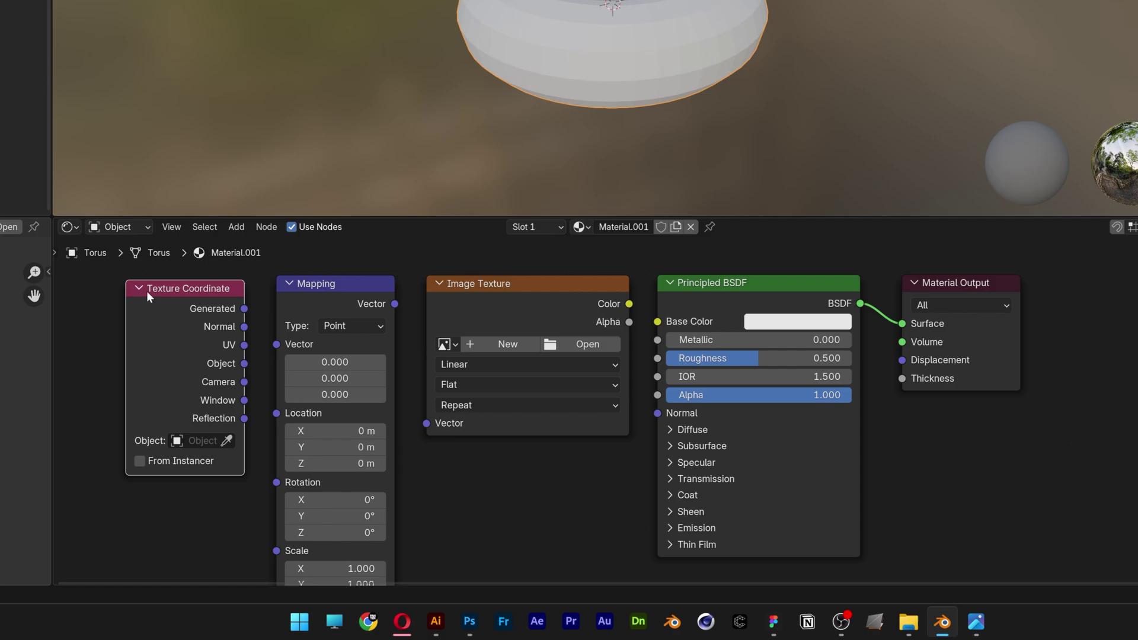
Link UV → Mapping → Image Texture Vector, and Color → Base Color, then browse for the pattern image.
left_click_drag(281, 344, 277, 344)
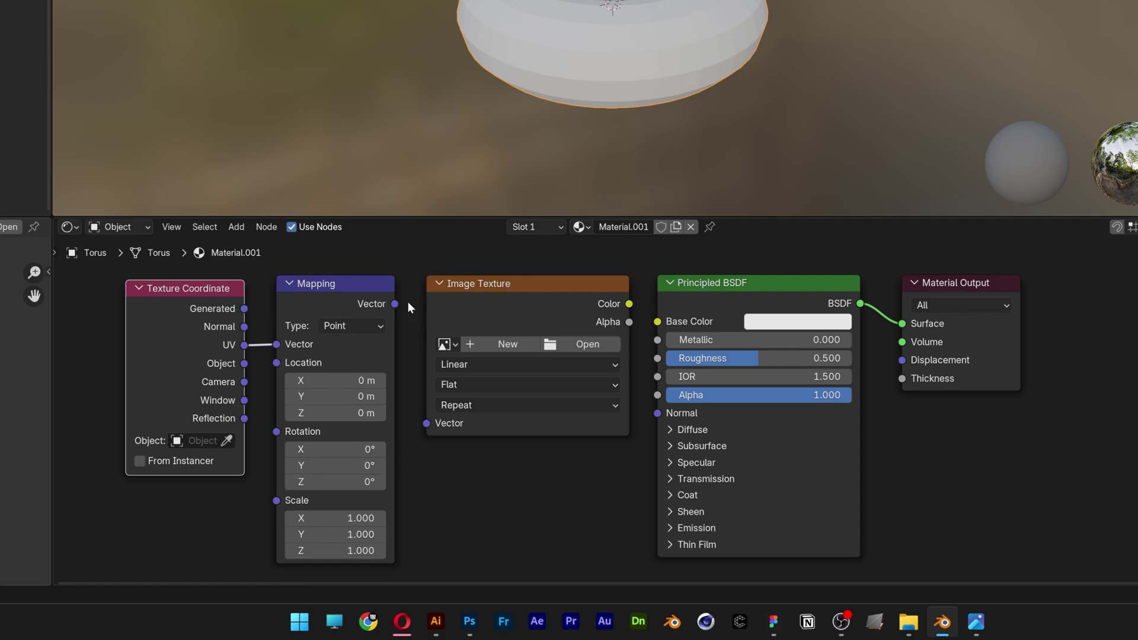
left_click_drag(395, 304, 426, 423)
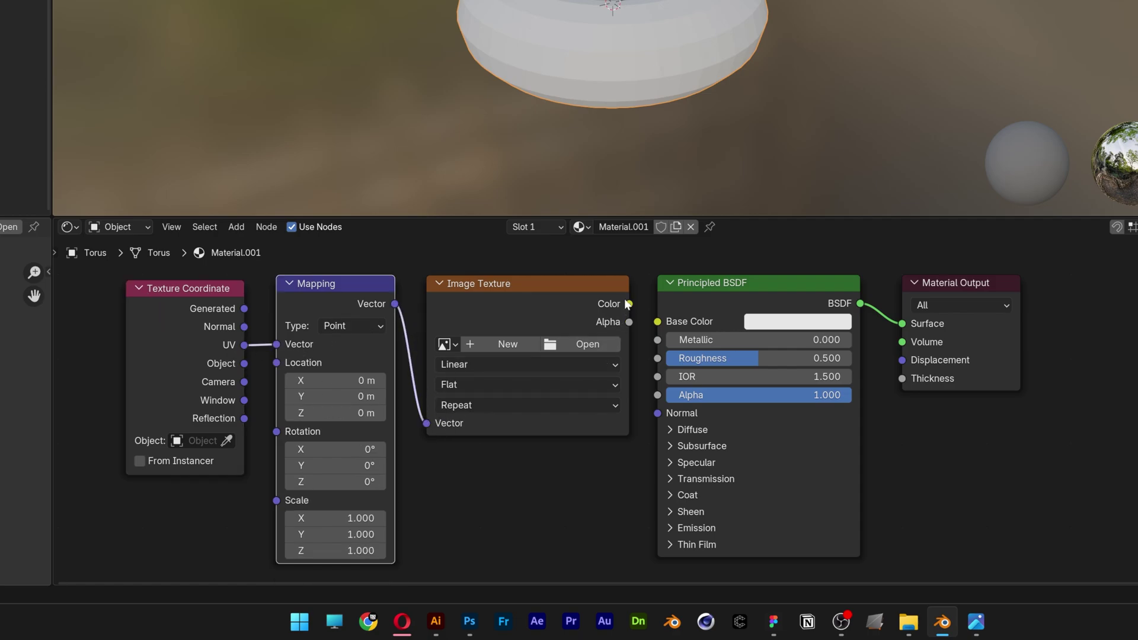
left_click_drag(627, 304, 658, 321)
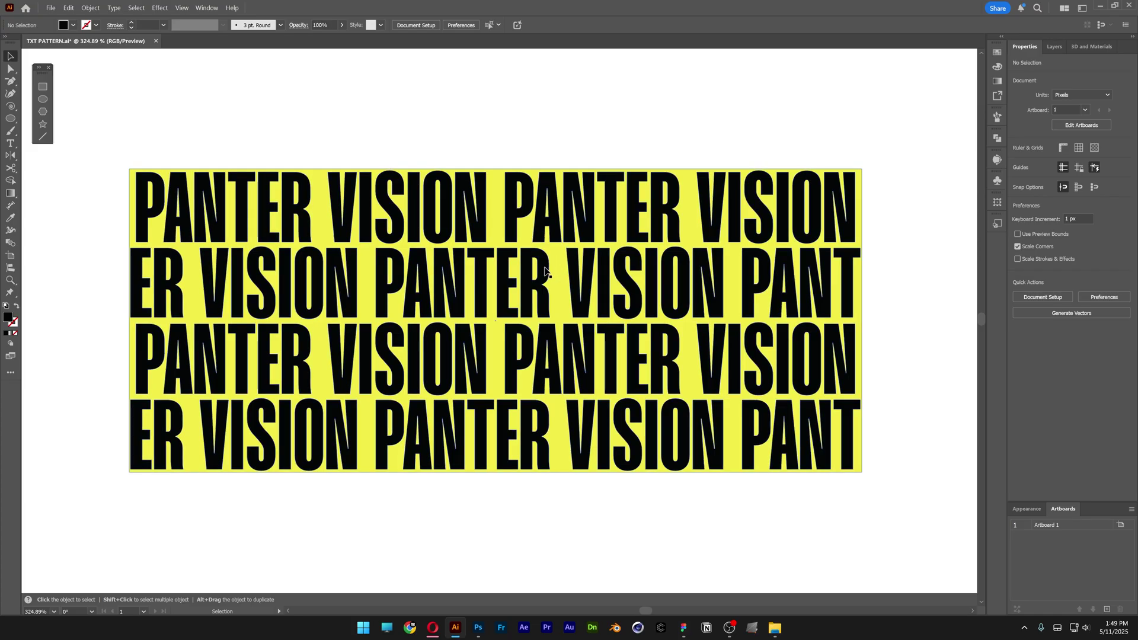
left_click(546, 271)
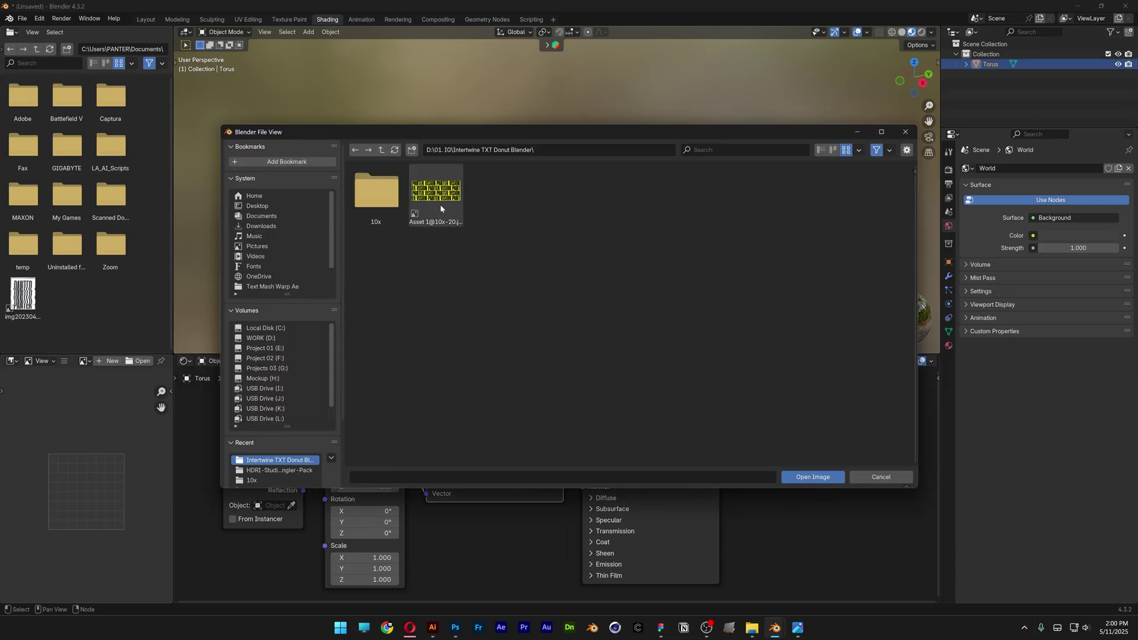
left_click(441, 194)
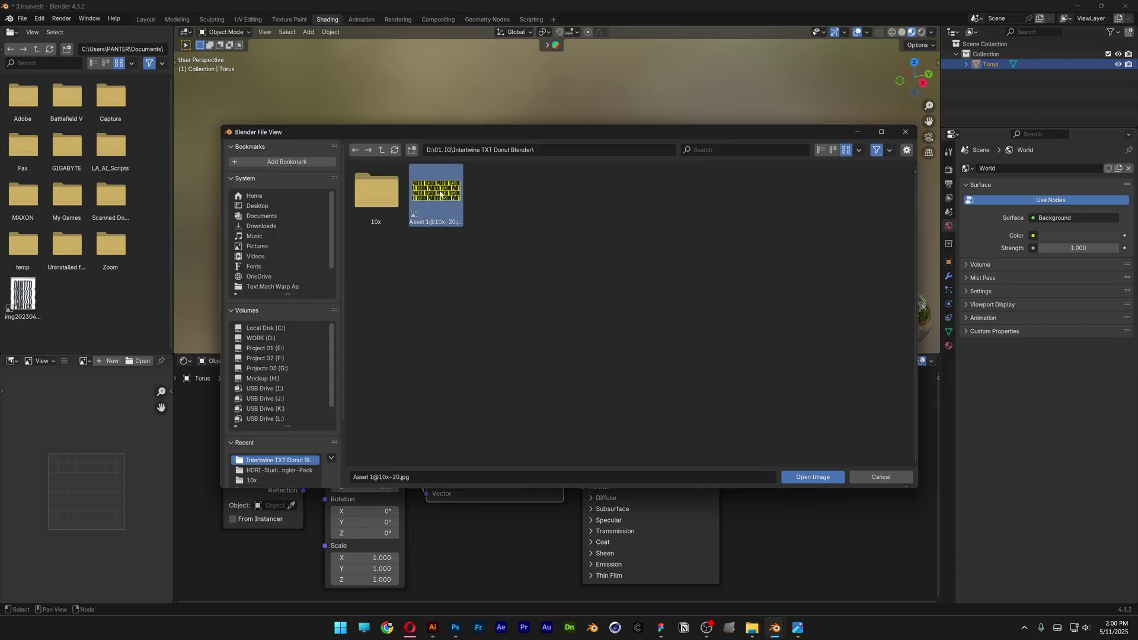
left_click(819, 478)
scroll(610, 198, "up", 8)
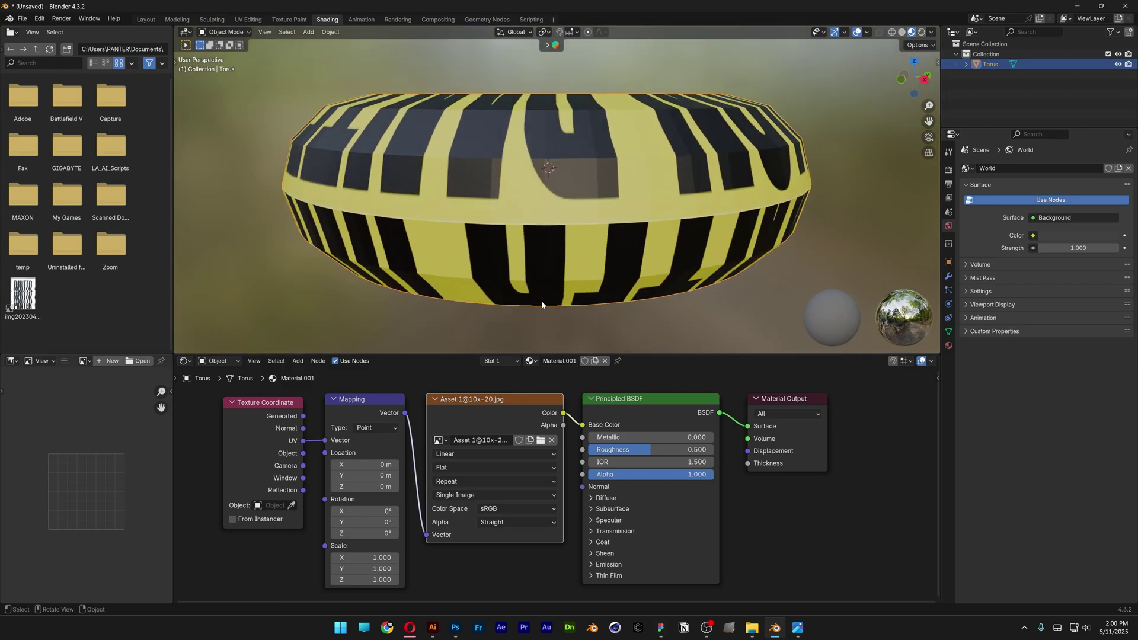
scroll(364, 553, "up", 2)
middle_click_drag(364, 553, 396, 464)
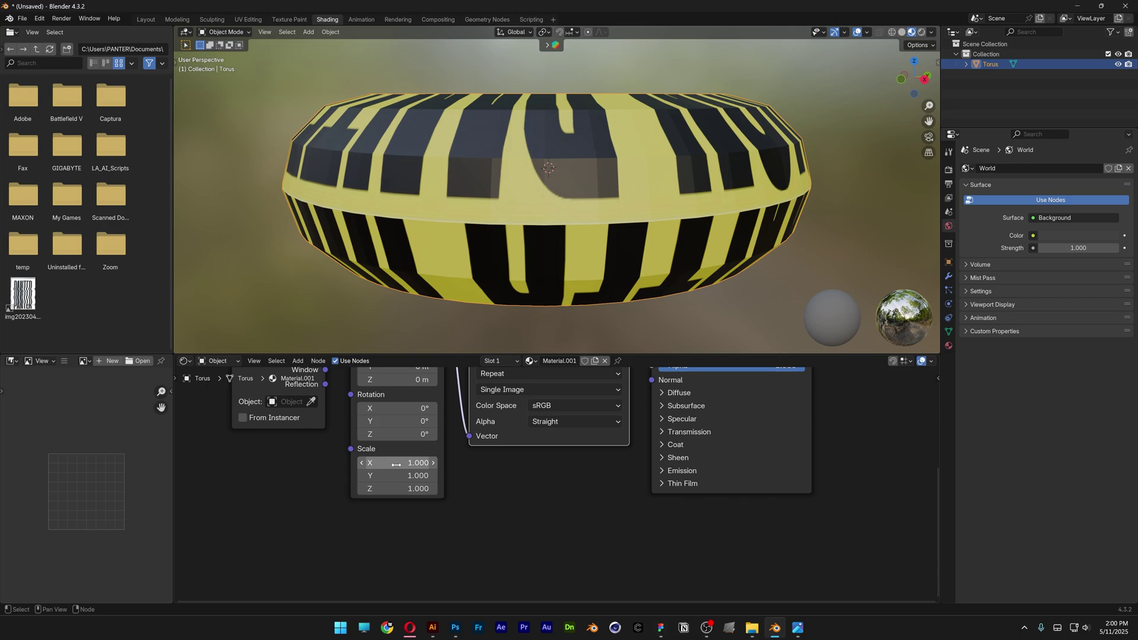
scroll(396, 464, "up", 2)
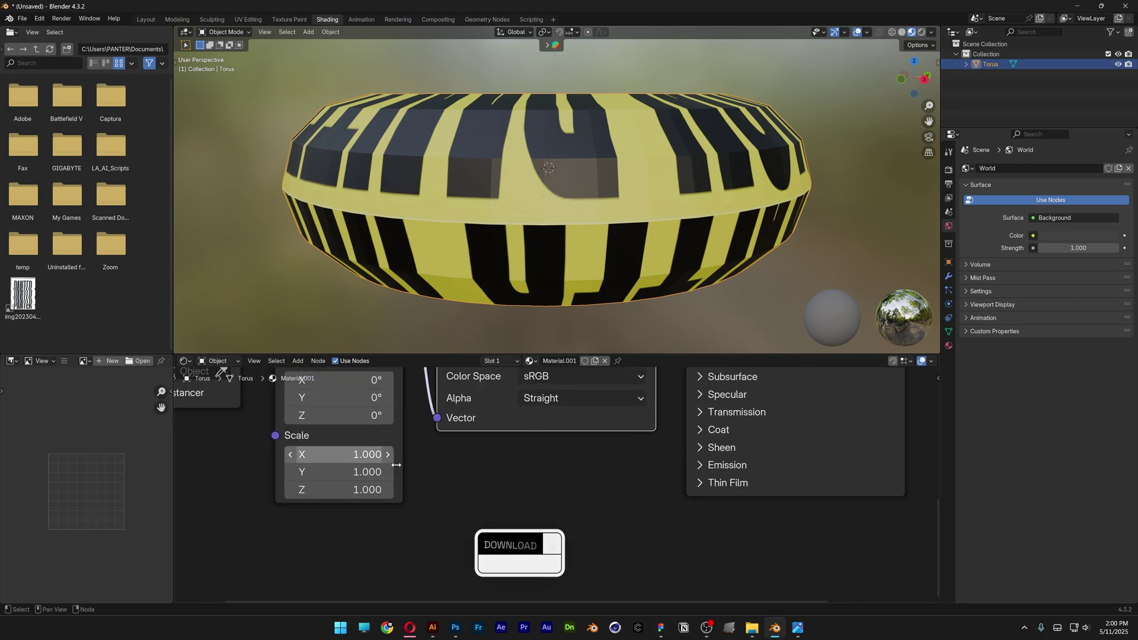
Set the Mapping node's Scale Y to 1.5 and view the torus from above.
left_click(351, 472)
left_click(351, 472)
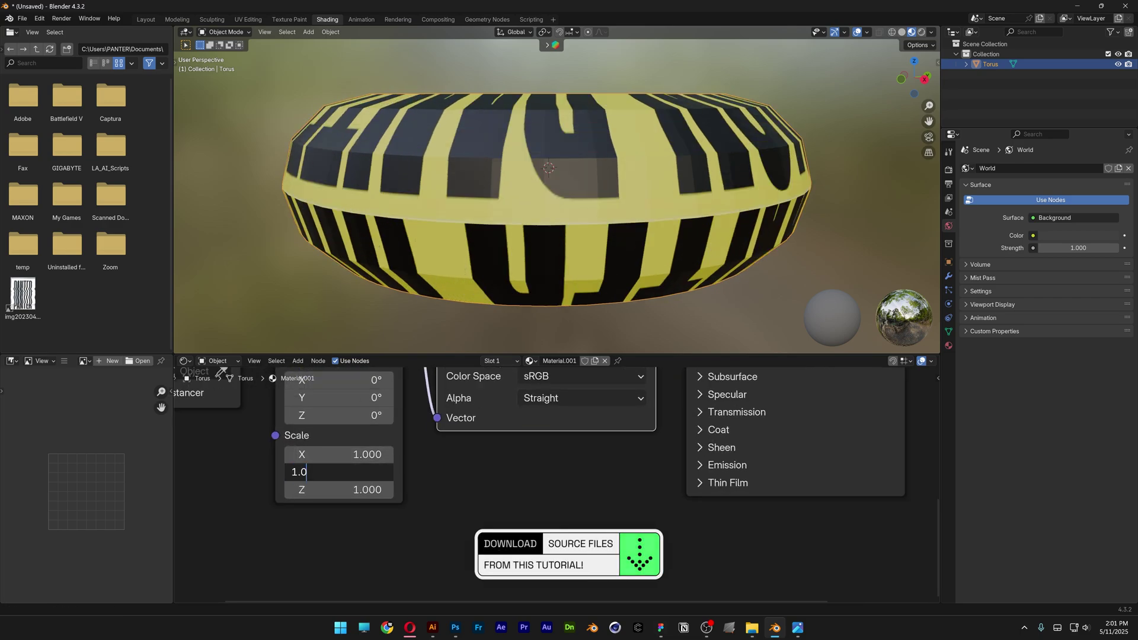
key("BackSpace")
type("5")
key("Return")
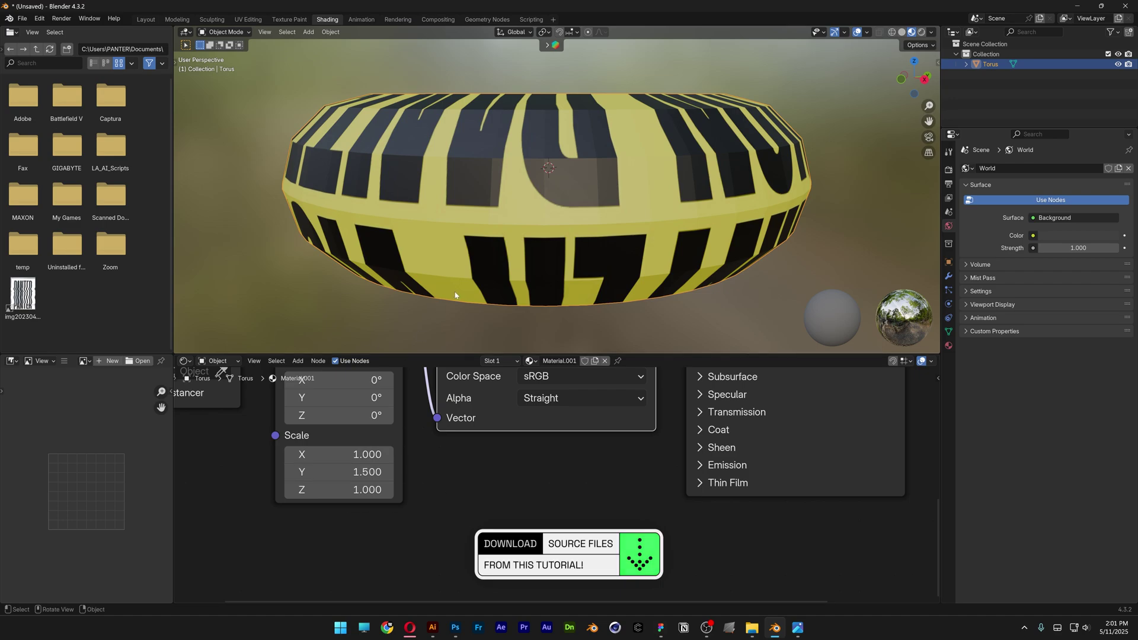
middle_click_drag(455, 295, 607, 180)
Enter 0.33 m as the Mapping node's Location Y to shift the lettering around the torus.
middle_click_drag(408, 490, 409, 533)
scroll(335, 451, "up", 2)
left_click(335, 451)
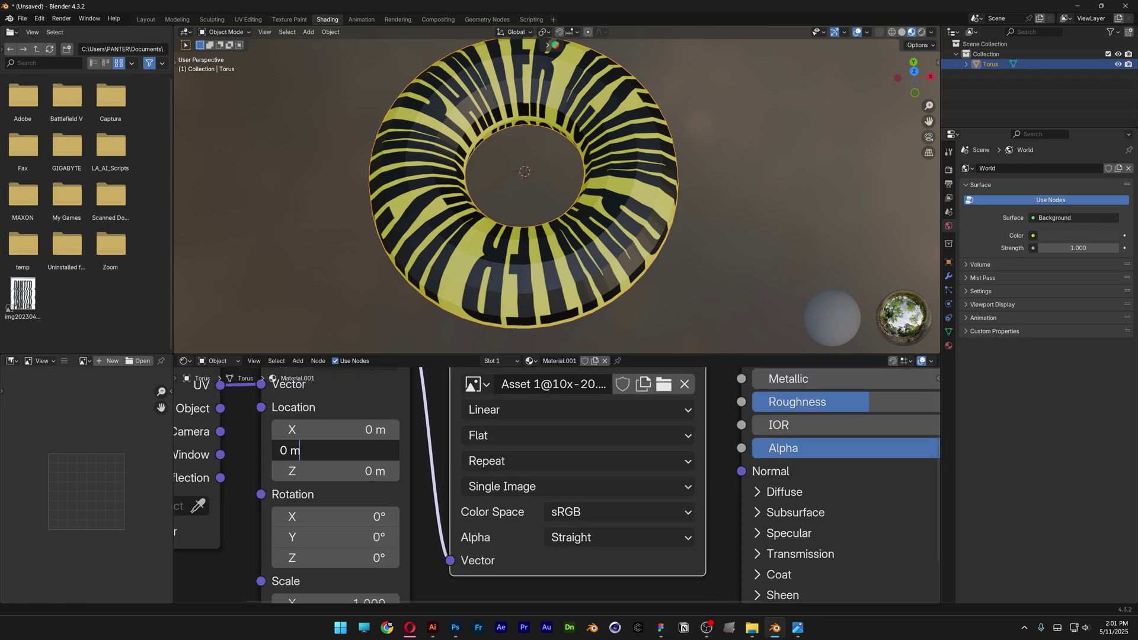
type("0.33")
key("Return")
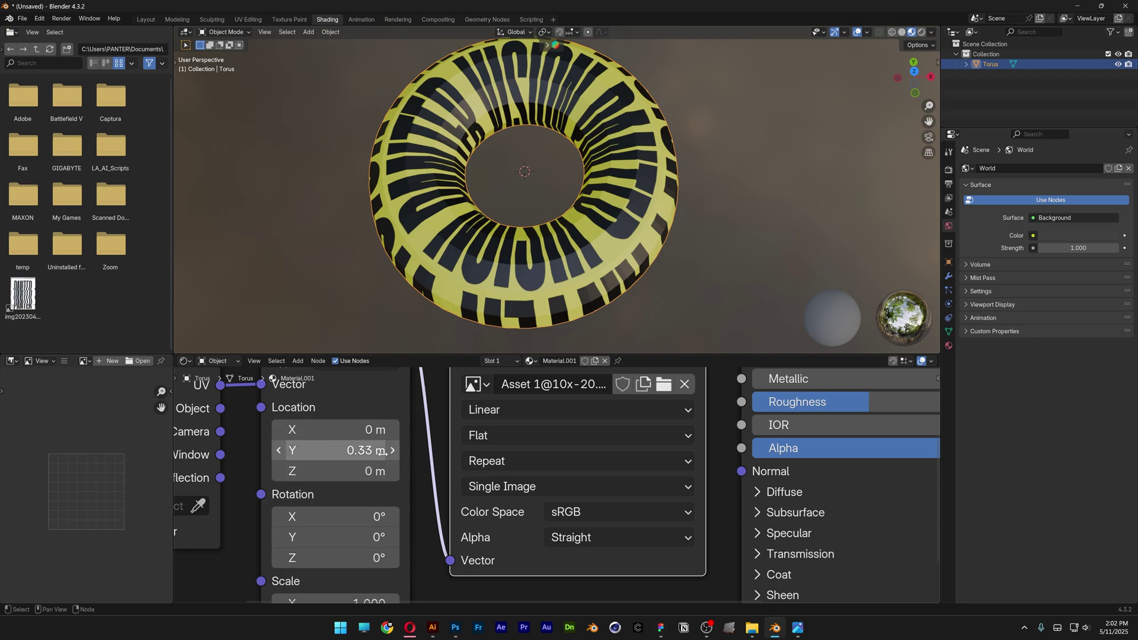
scroll(450, 405, "down", 1)
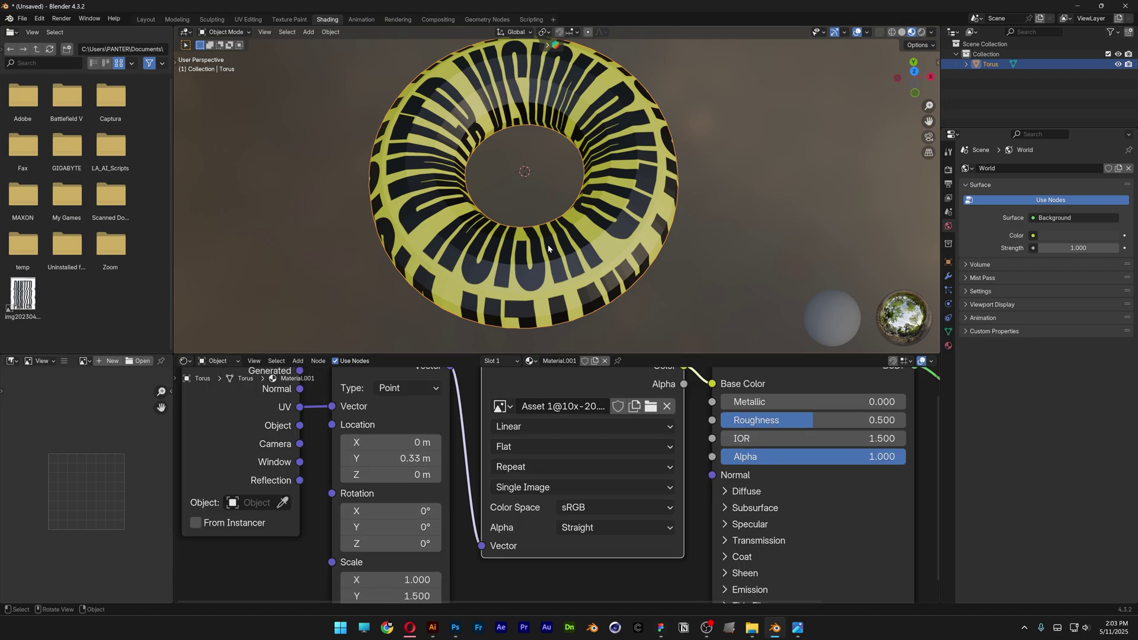
left_click_drag(174, 338, 214, 338)
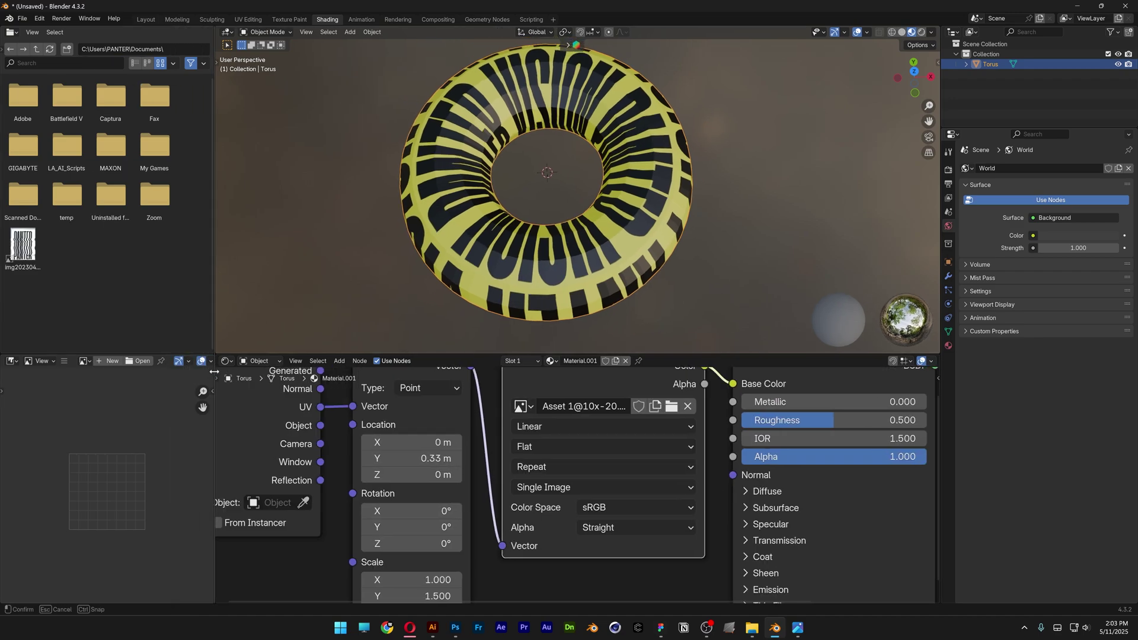
Turn the left-hand editor area into a Timeline and widen its frame range.
left_click(12, 361)
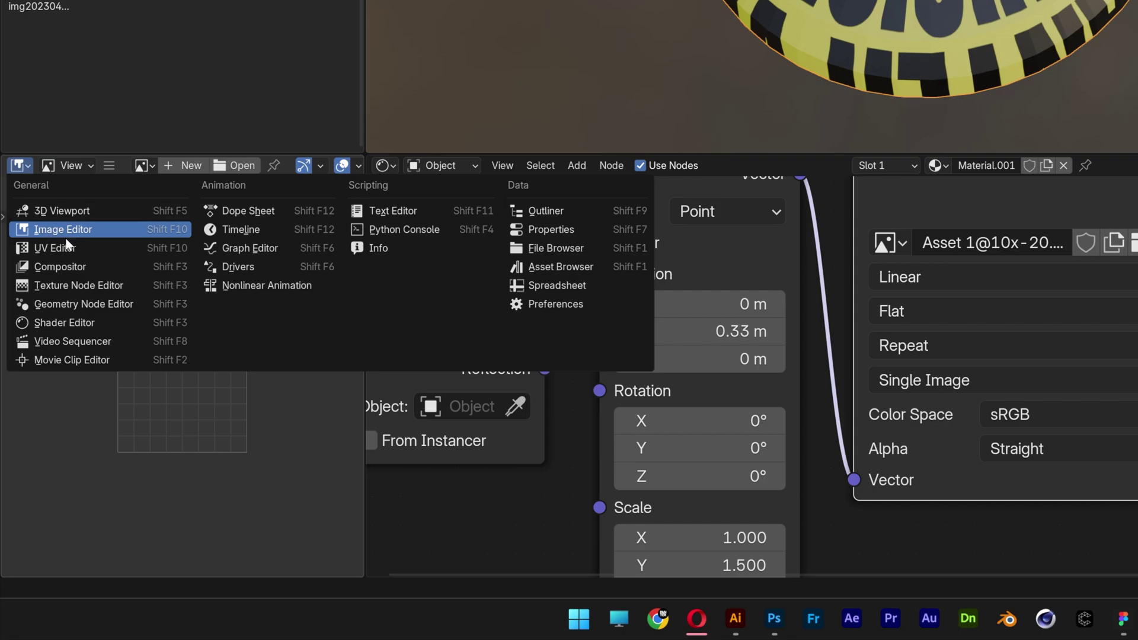
left_click(249, 232)
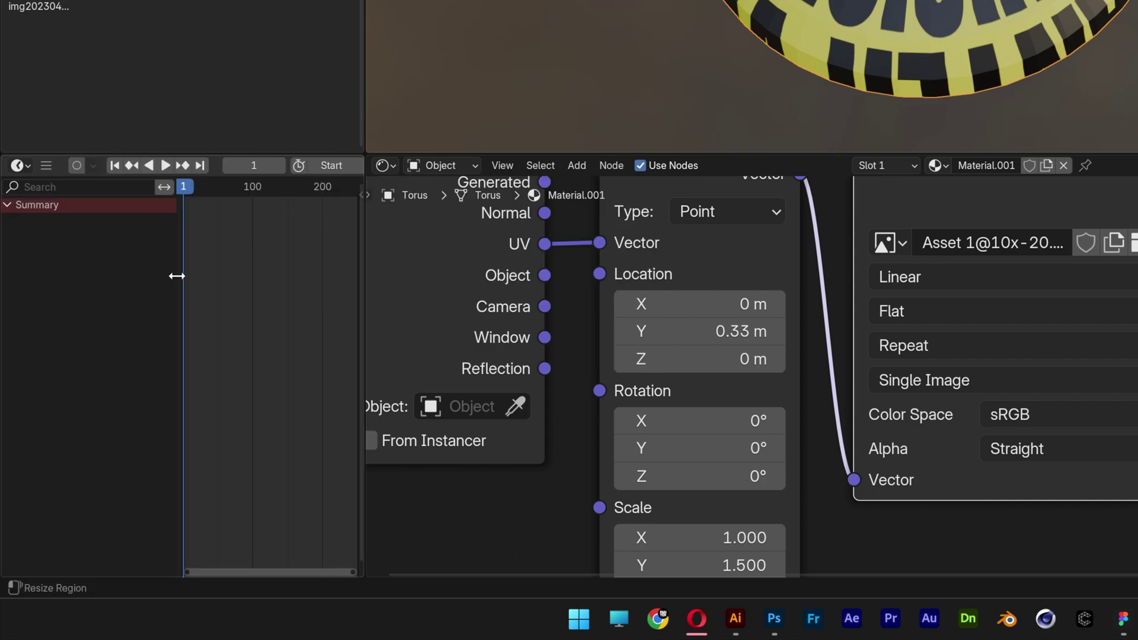
left_click_drag(172, 275, 32, 278)
left_click_drag(112, 282, 374, 285)
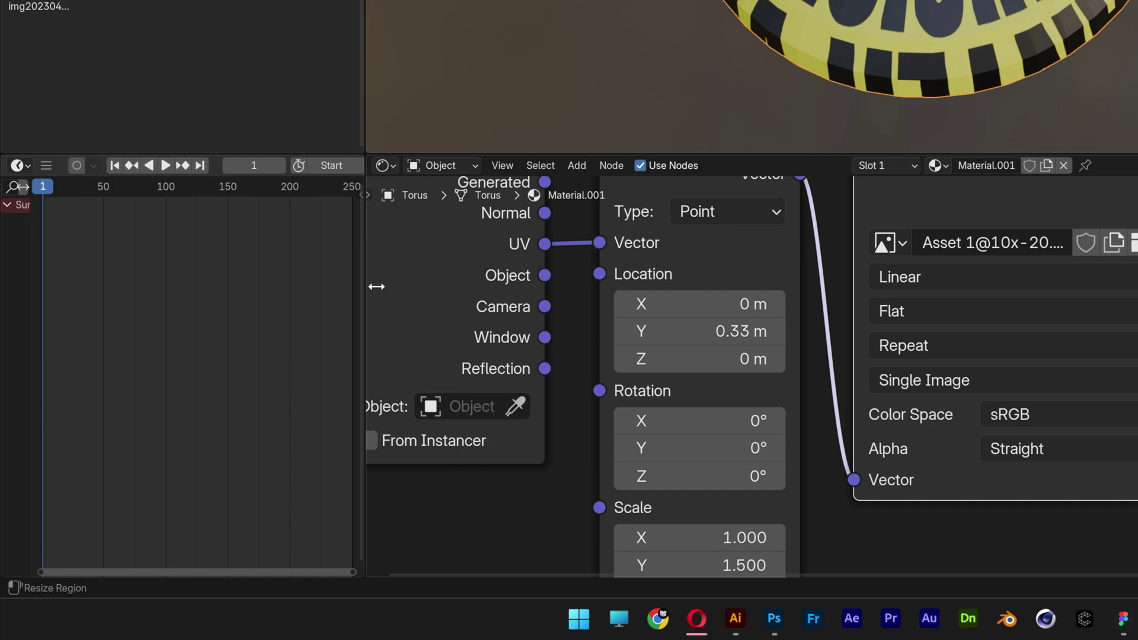
At frame 0, keyframe the Mapping Location with Y at 0.33 m.
left_click(42, 189)
scroll(593, 296, "down", 1)
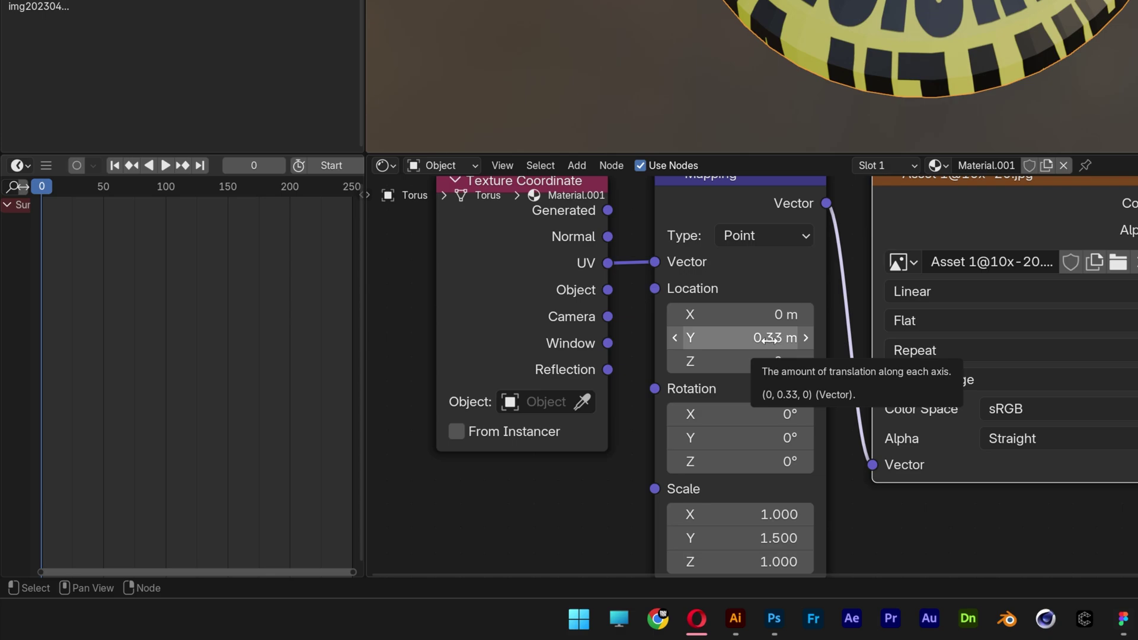
key("i")
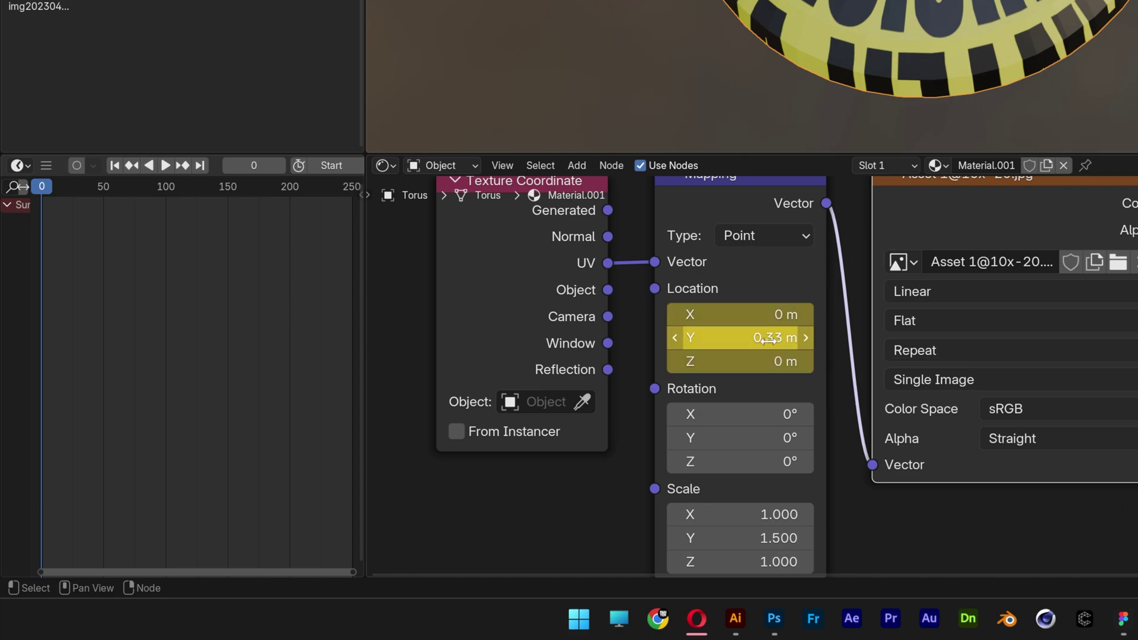
At frame 250, set Location Y to 1.33 m, keyframe it, and play the animation.
left_click_drag(47, 187, 364, 237)
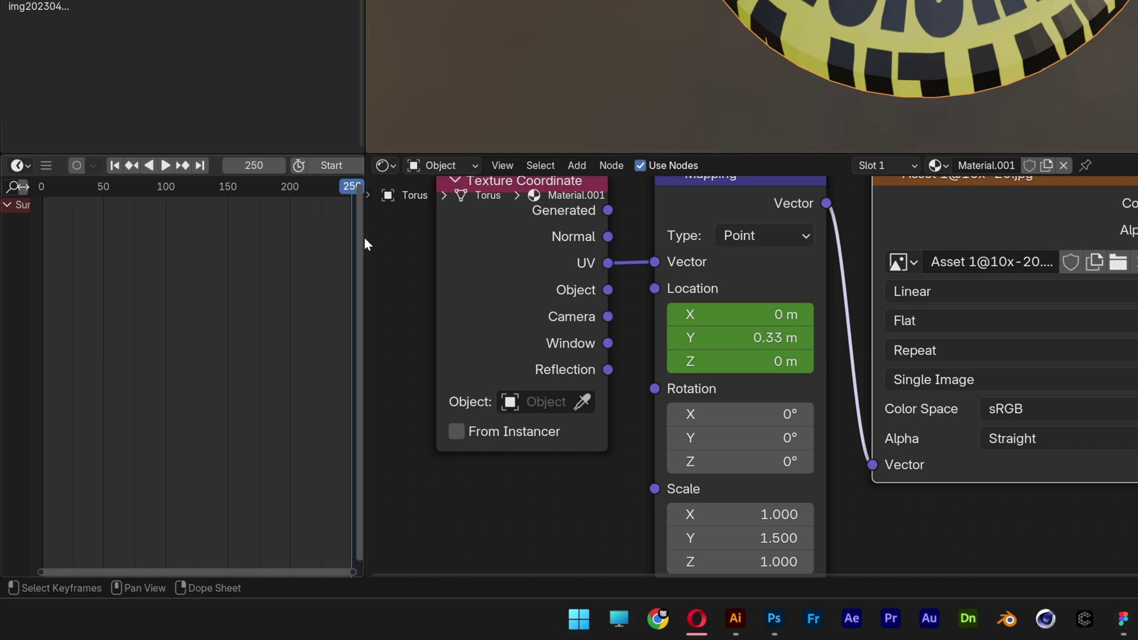
left_click(727, 338)
left_click(685, 338)
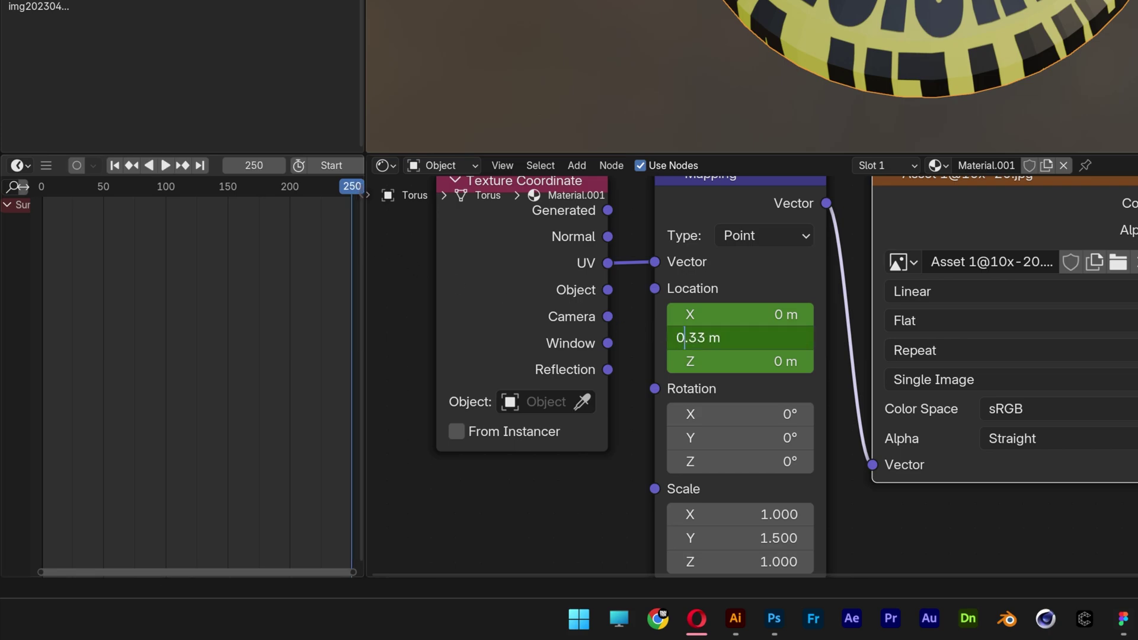
key("BackSpace")
type("1")
key("Return")
key("i")
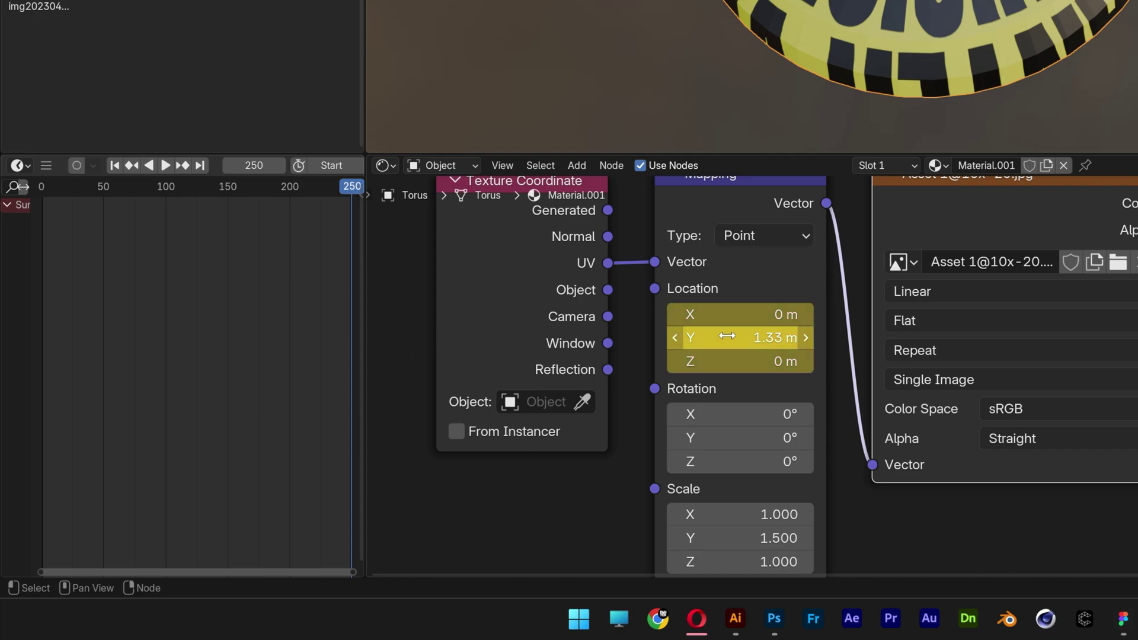
key("space")
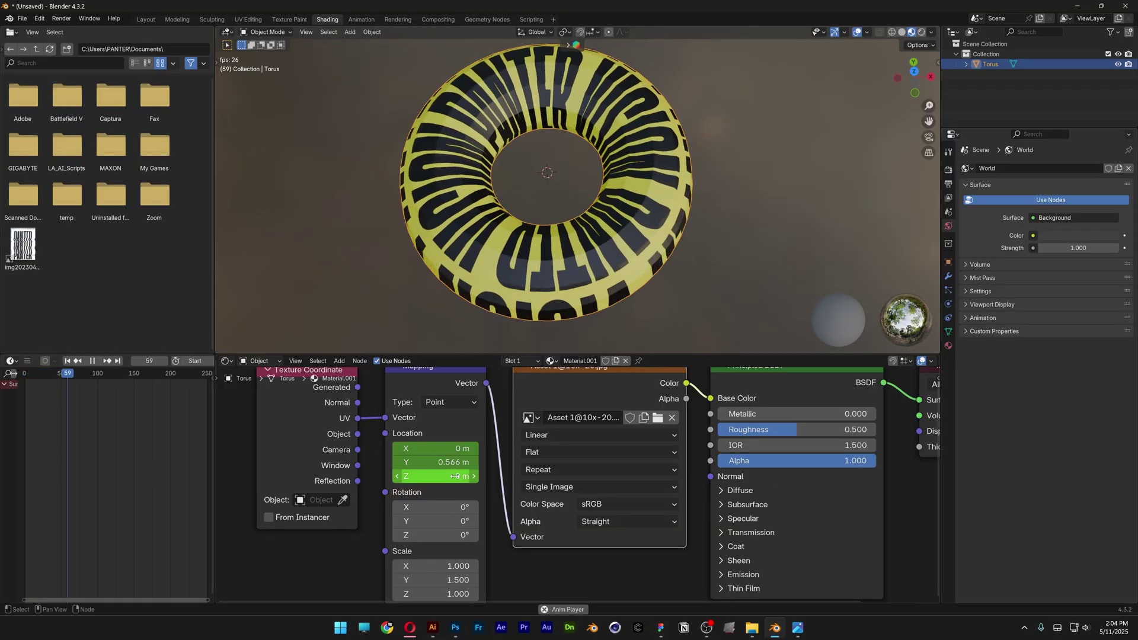
Stop playback and set the torus to Shade Smooth.
key("space")
right_click(602, 239)
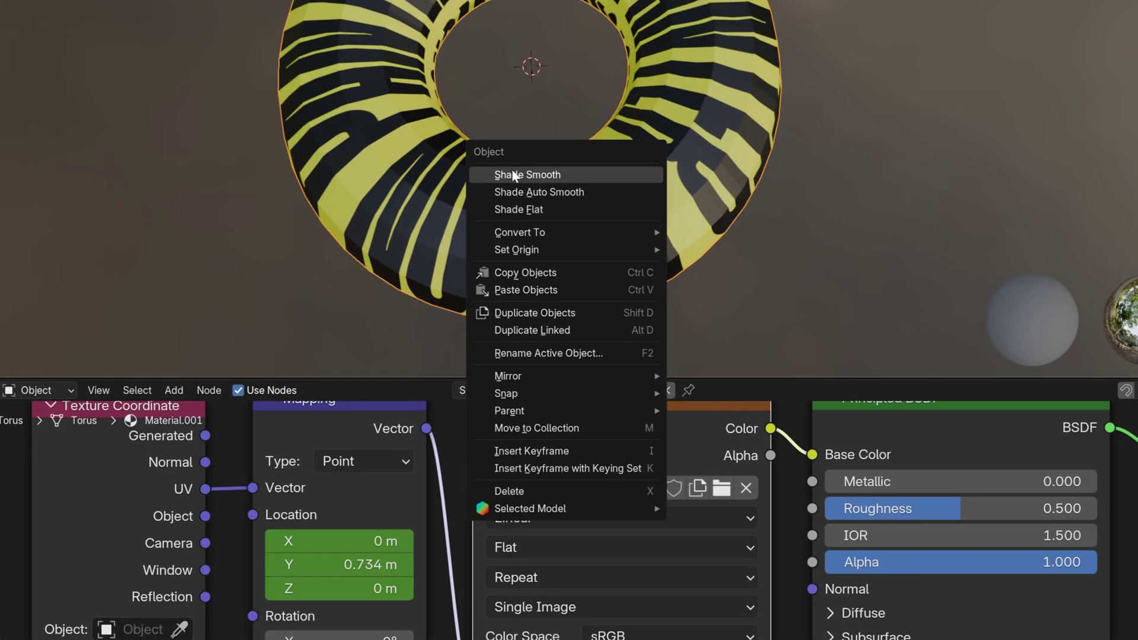
left_click(603, 237)
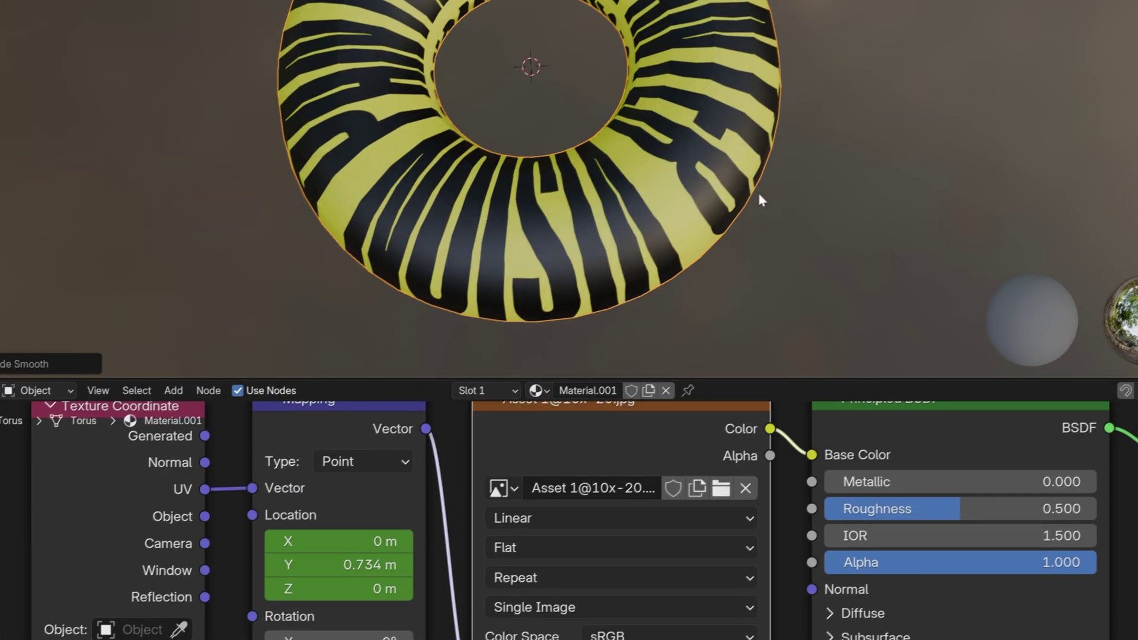
Add a Subdivision Surface modifier with viewport level 2 and apply it to the mesh.
left_click(820, 467)
left_click(1006, 290)
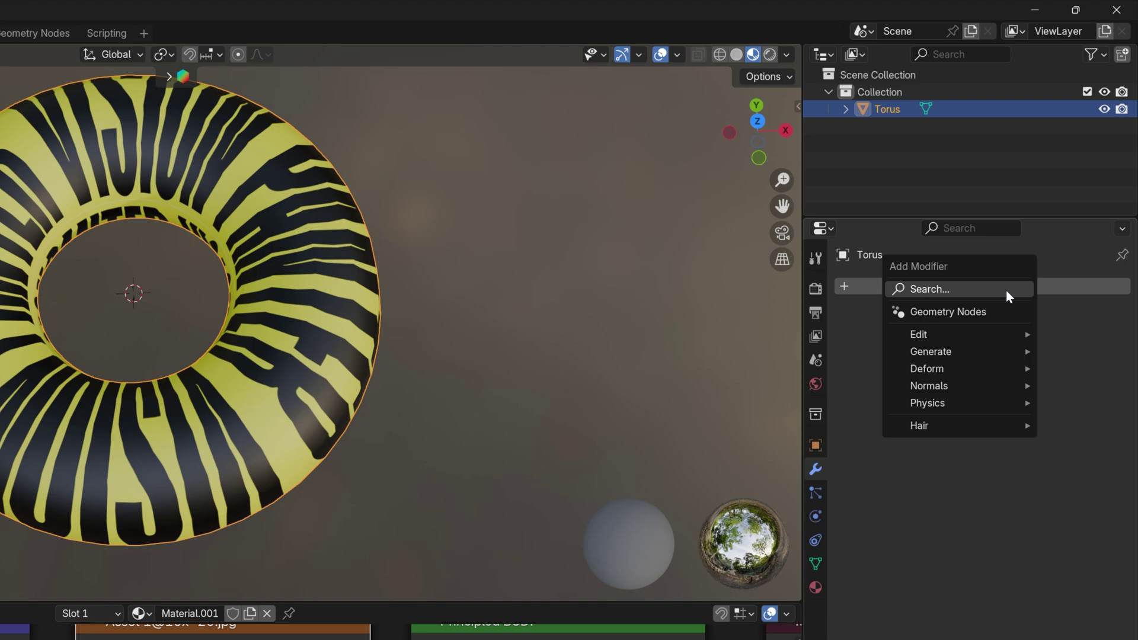
left_click(1005, 290)
type("subd")
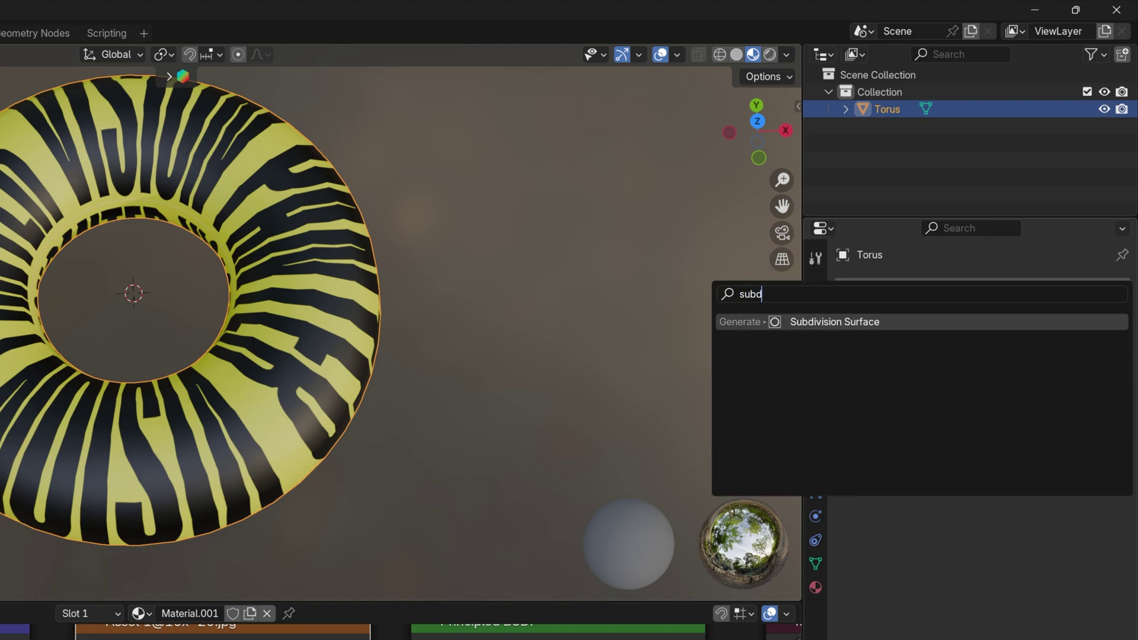
key("Return")
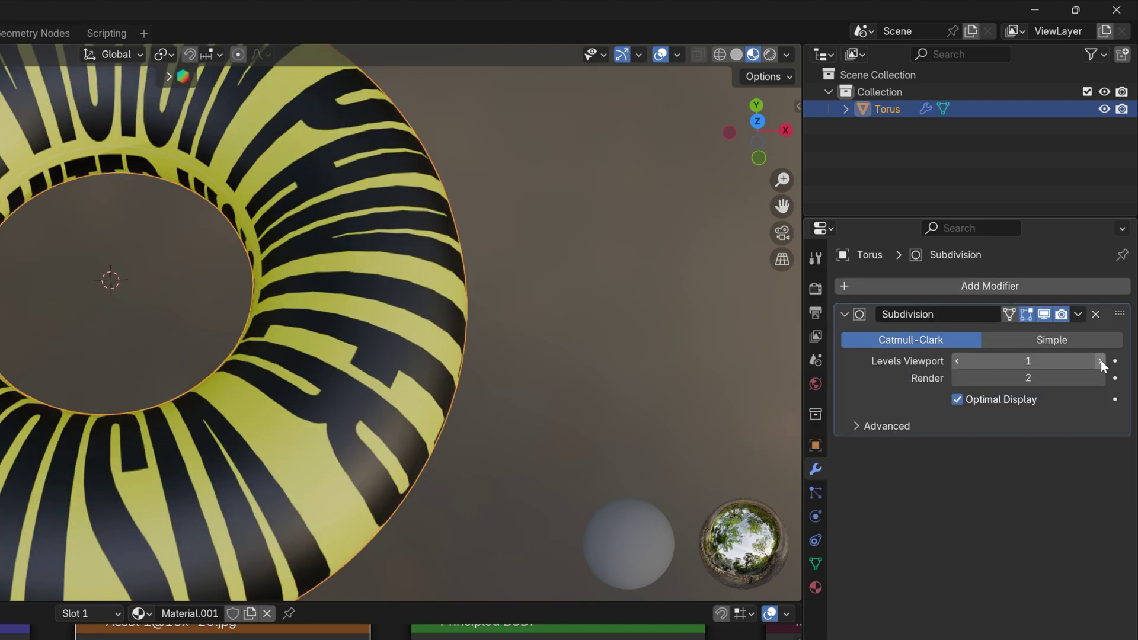
left_click(1098, 362)
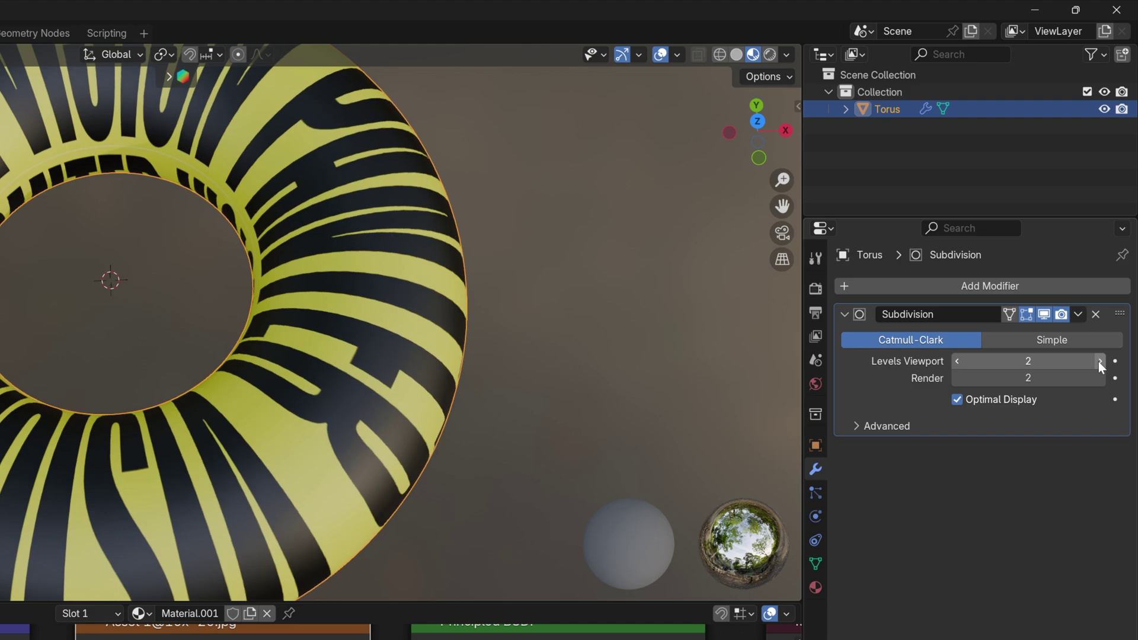
left_click(1077, 316)
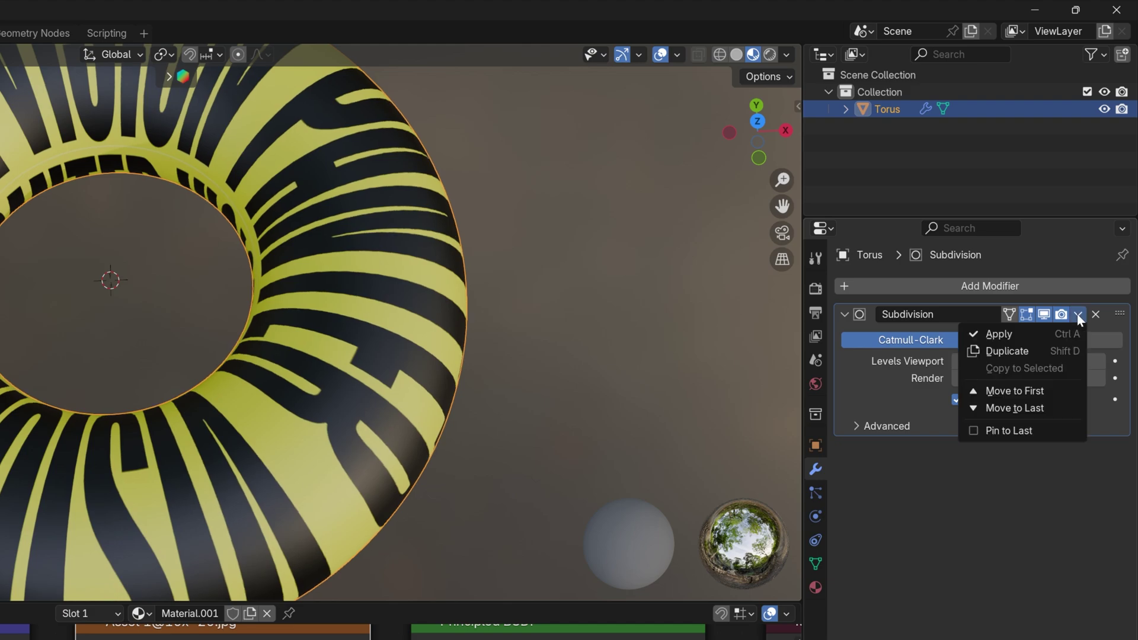
left_click(1036, 331)
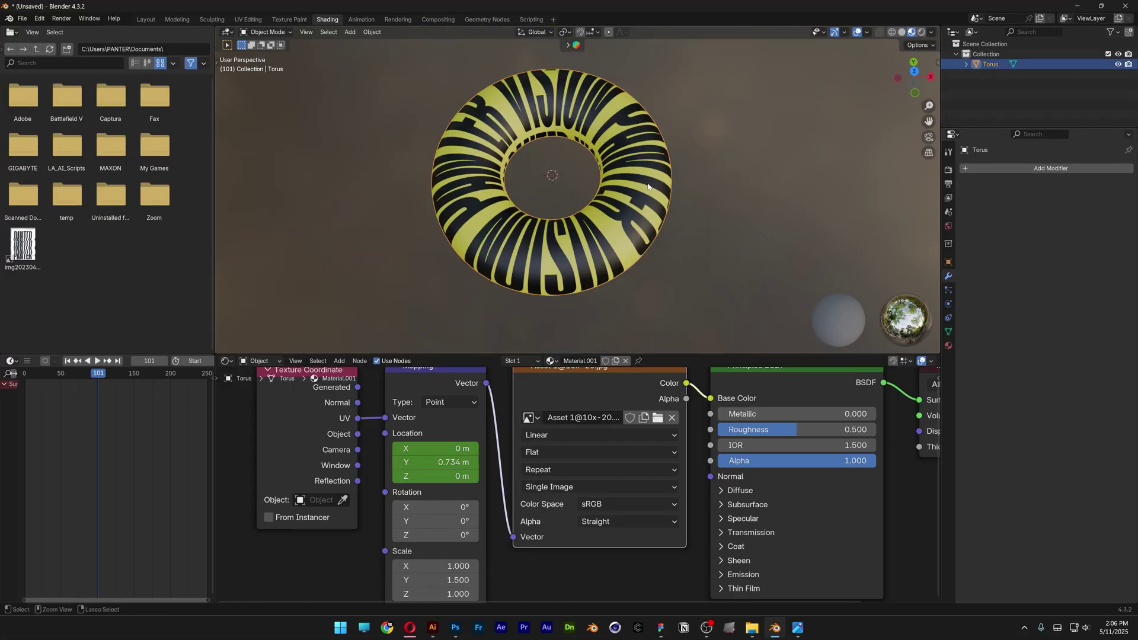
Copy and paste the torus, and give the copy a 90° X rotation.
key("ctrl+c")
key("ctrl+v")
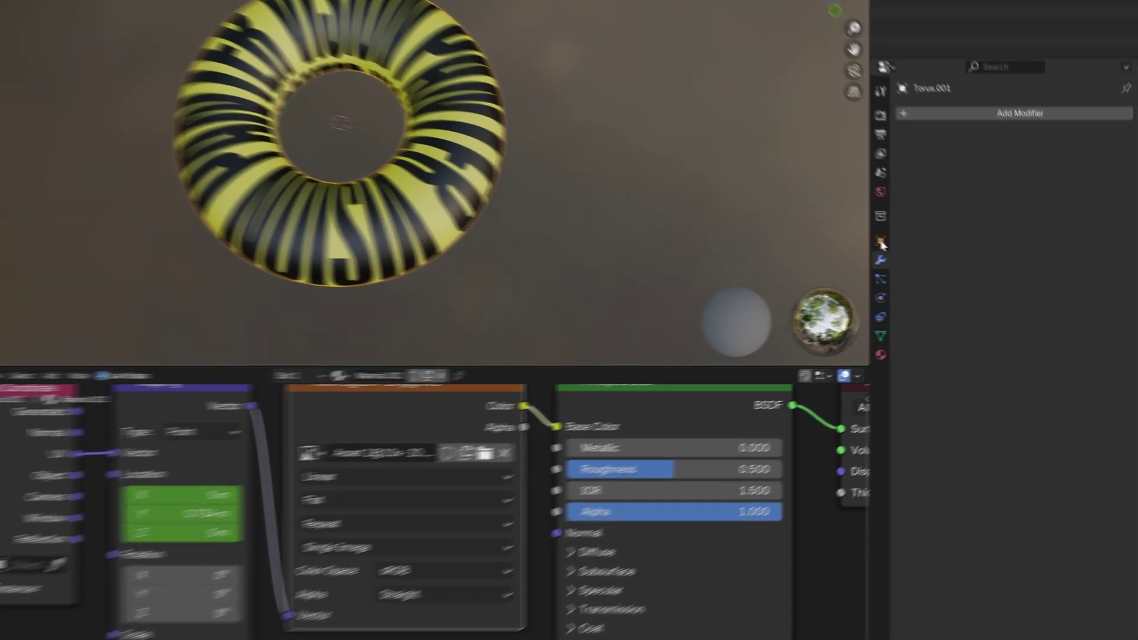
left_click(950, 262)
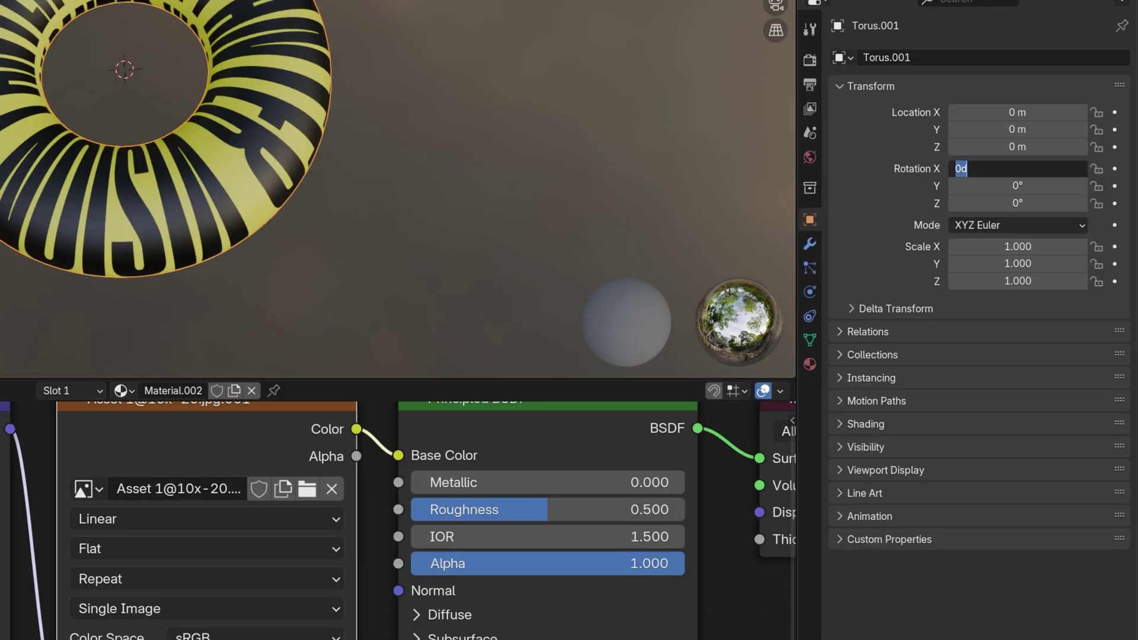
key("Return")
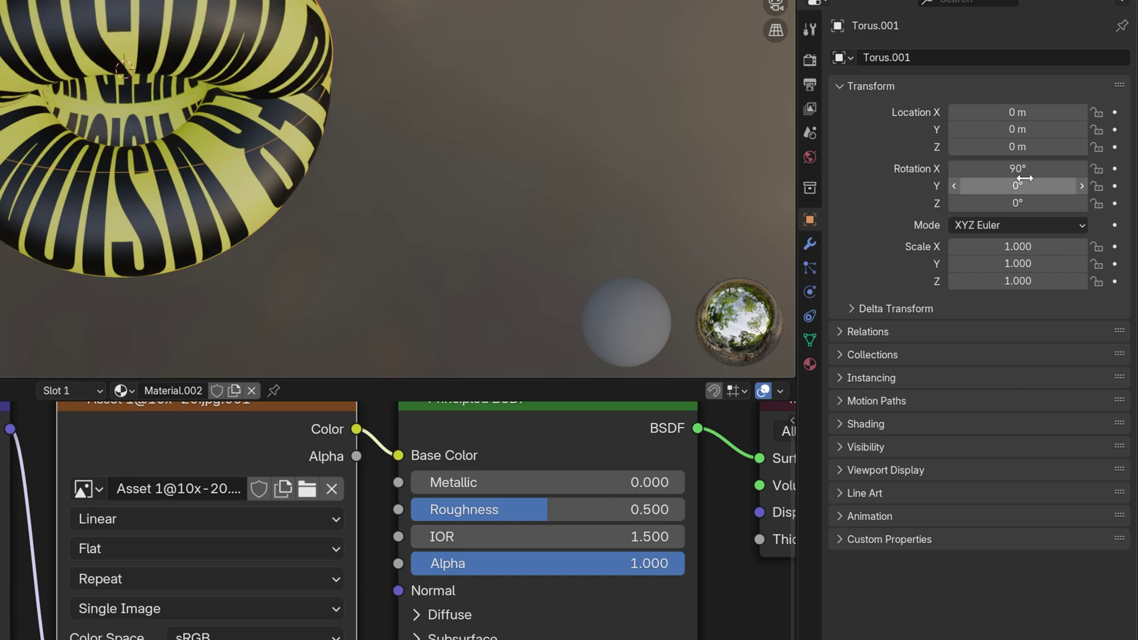
In Top view, move Torus.001 1.0063 m along X so the rings interlock.
middle_click_drag(842, 118, 878, 87)
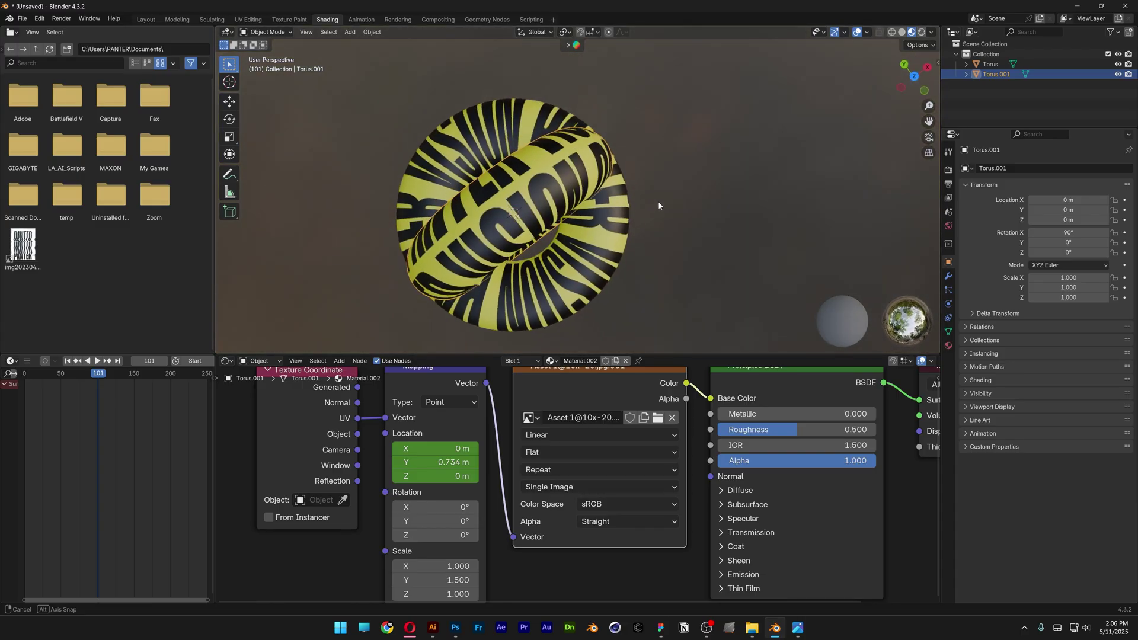
left_click(915, 79)
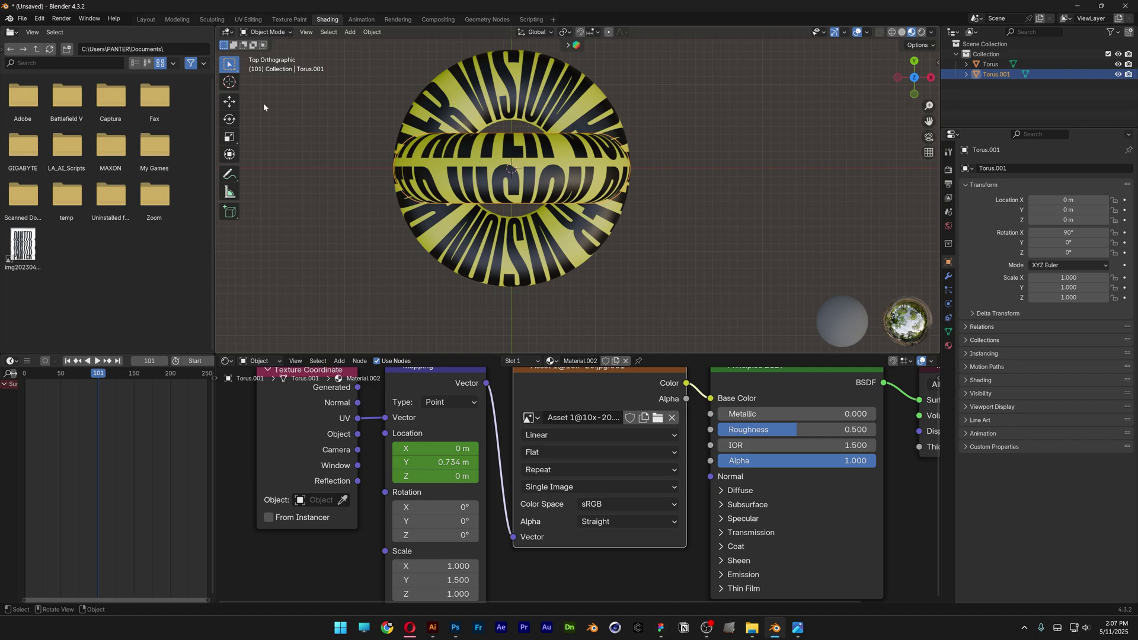
left_click_drag(556, 170, 644, 171)
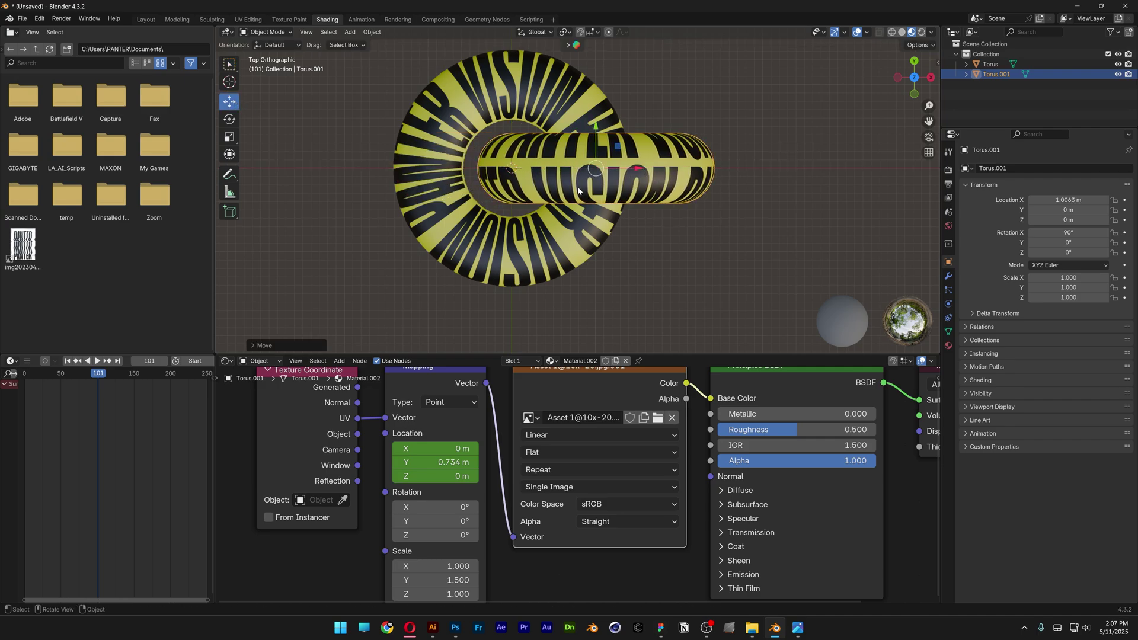